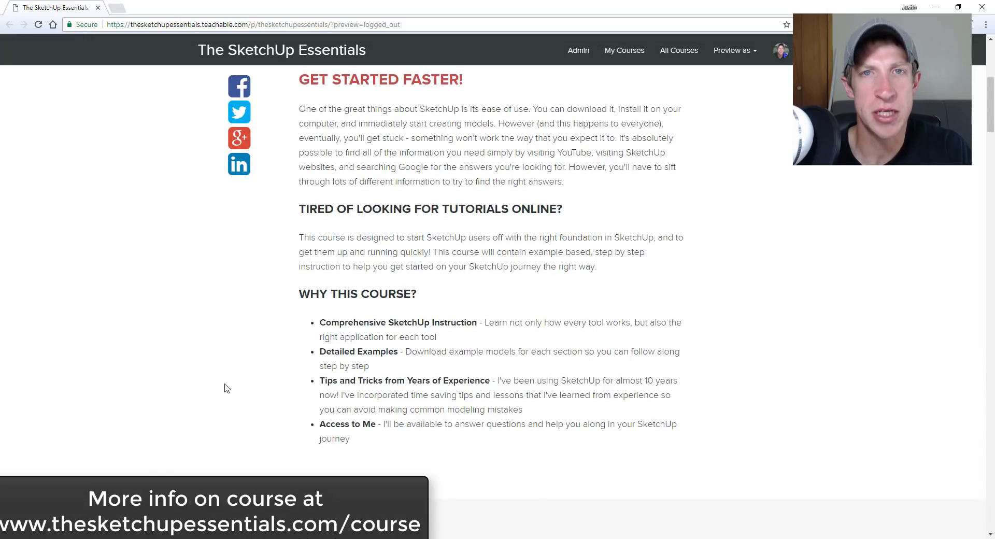
- Read through the course page, from the reasons to take it and the instructor section to the Layout topics
{"action": "scroll", "coordinate": [226, 385], "scroll_direction": "down", "scroll_amount": 6}
{"action": "scroll", "coordinate": [225, 384], "scroll_direction": "down", "scroll_amount": 2}
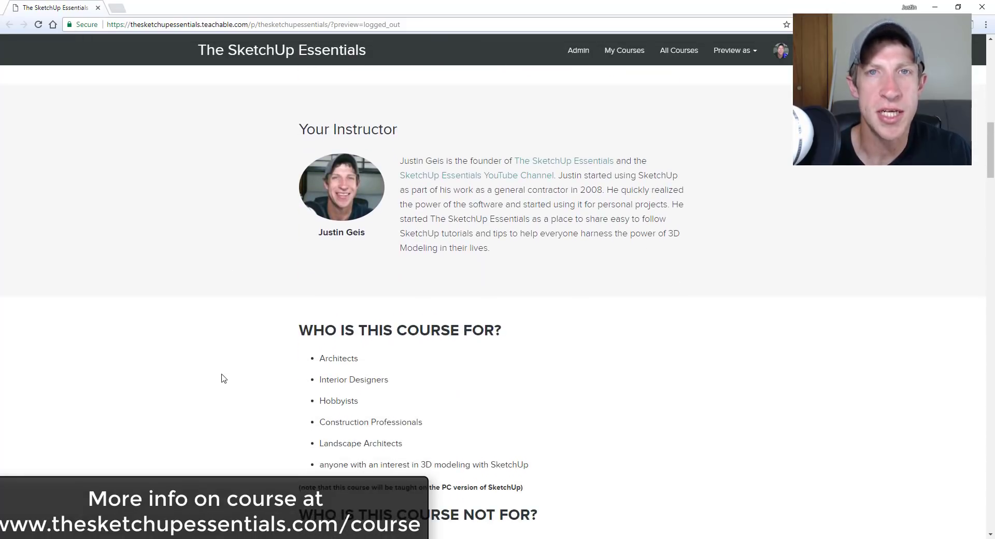
{"action": "scroll", "coordinate": [223, 379], "scroll_direction": "down", "scroll_amount": 4}
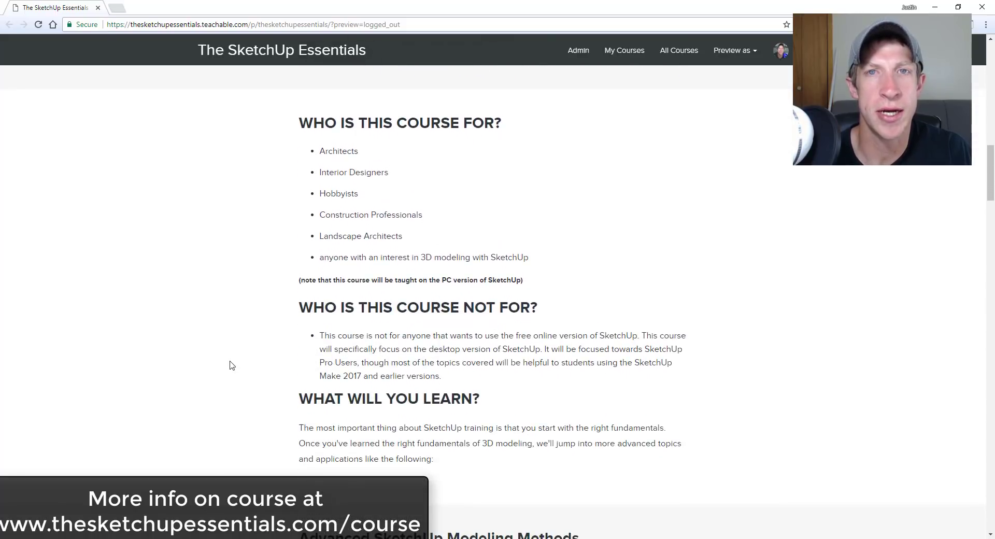
{"action": "scroll", "coordinate": [290, 345], "scroll_direction": "down", "scroll_amount": 6}
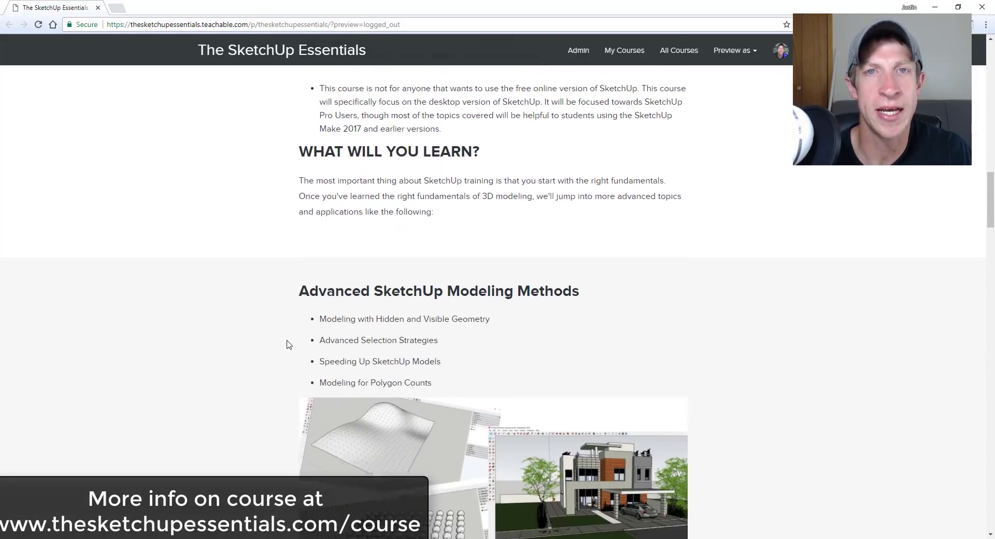
{"action": "scroll", "coordinate": [284, 342], "scroll_direction": "down", "scroll_amount": 2}
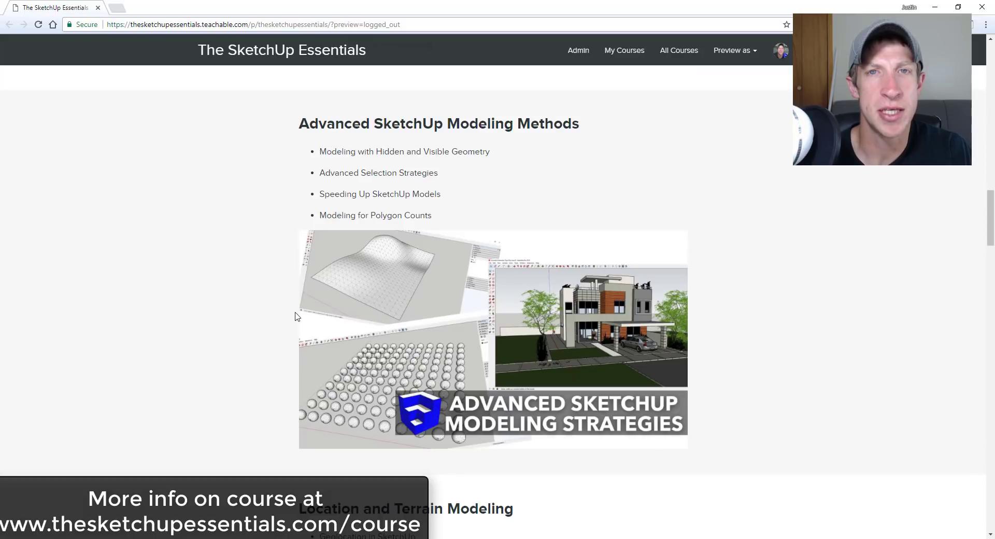
{"action": "scroll", "coordinate": [299, 291], "scroll_direction": "down", "scroll_amount": 7}
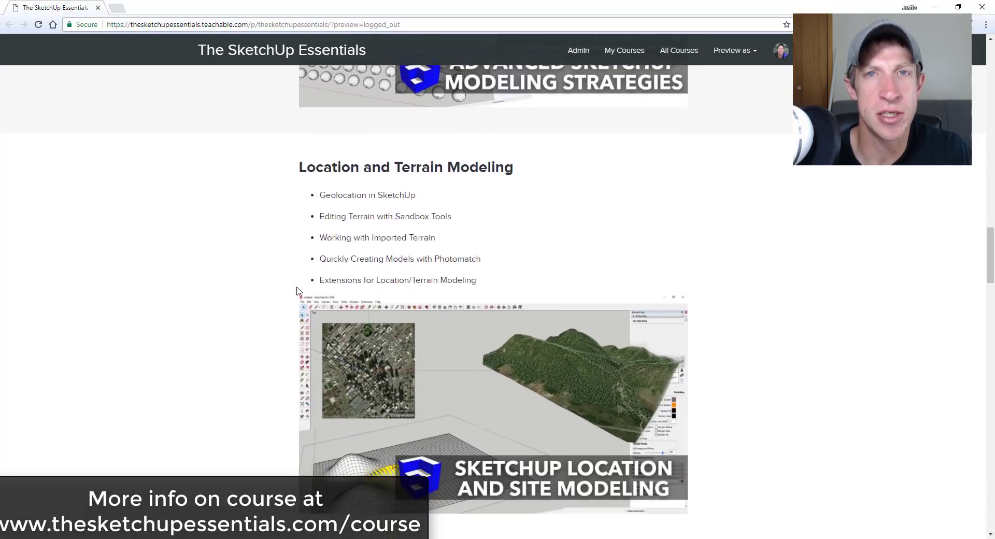
{"action": "scroll", "coordinate": [297, 291], "scroll_direction": "down", "scroll_amount": 2}
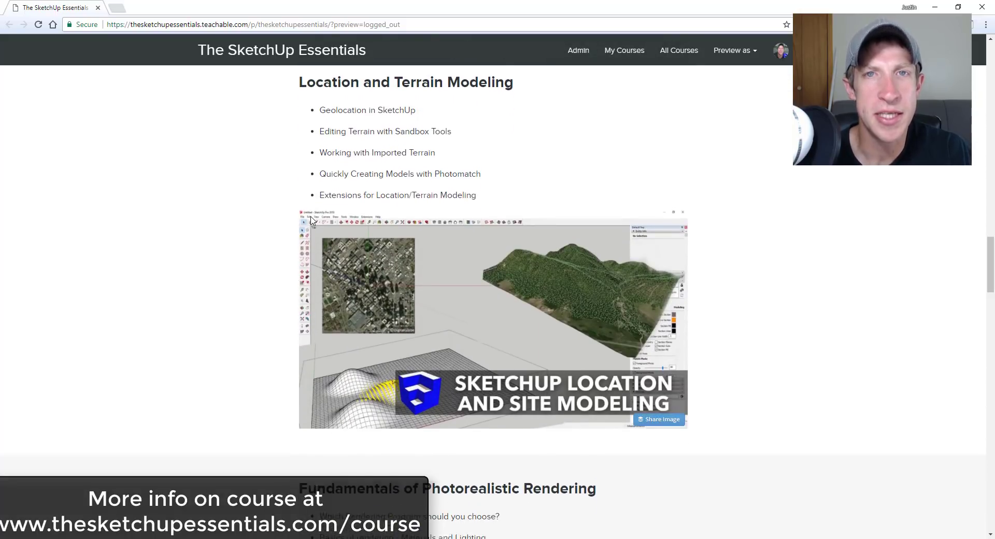
{"action": "scroll", "coordinate": [311, 221], "scroll_direction": "down", "scroll_amount": 7}
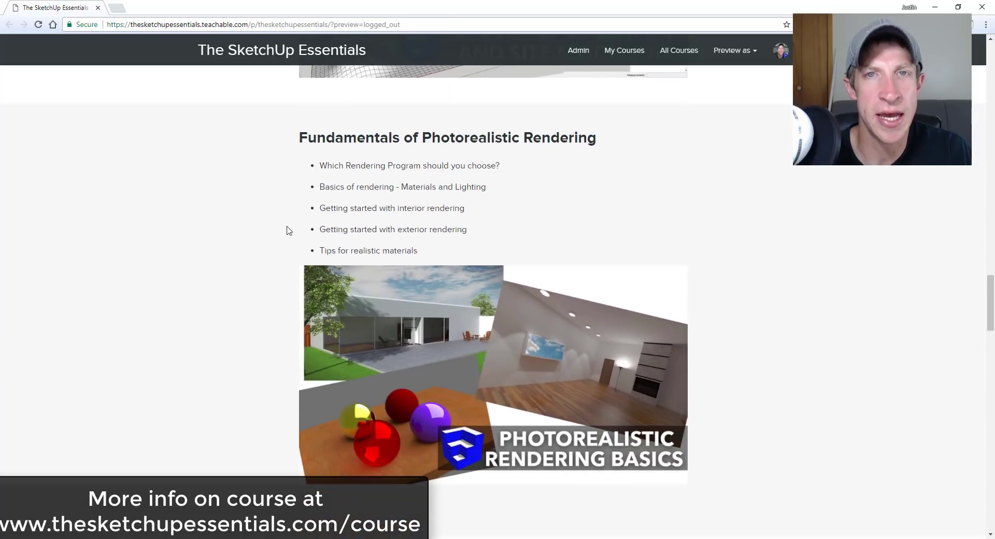
{"action": "scroll", "coordinate": [307, 238], "scroll_direction": "down", "scroll_amount": 8}
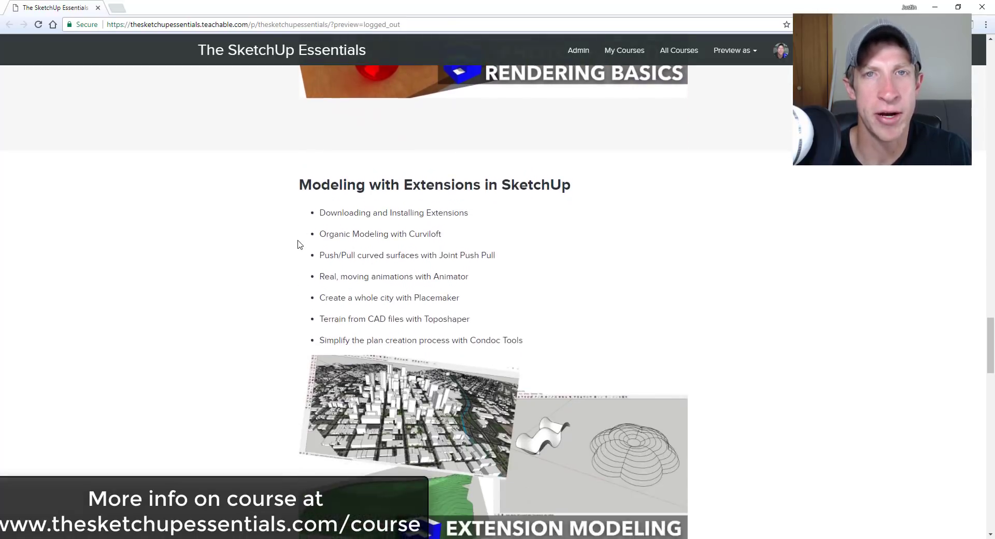
{"action": "scroll", "coordinate": [295, 244], "scroll_direction": "down", "scroll_amount": 2}
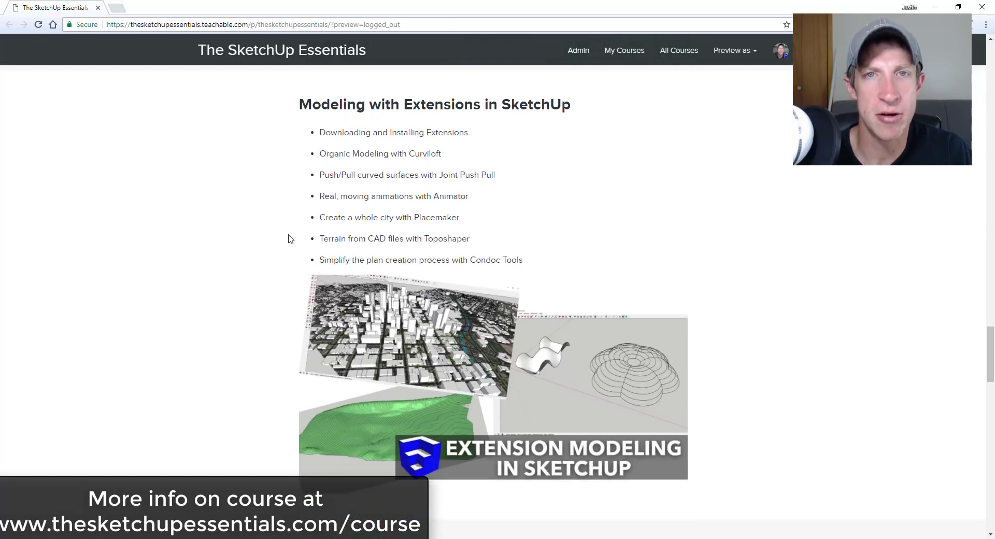
{"action": "scroll", "coordinate": [288, 239], "scroll_direction": "down", "scroll_amount": 9}
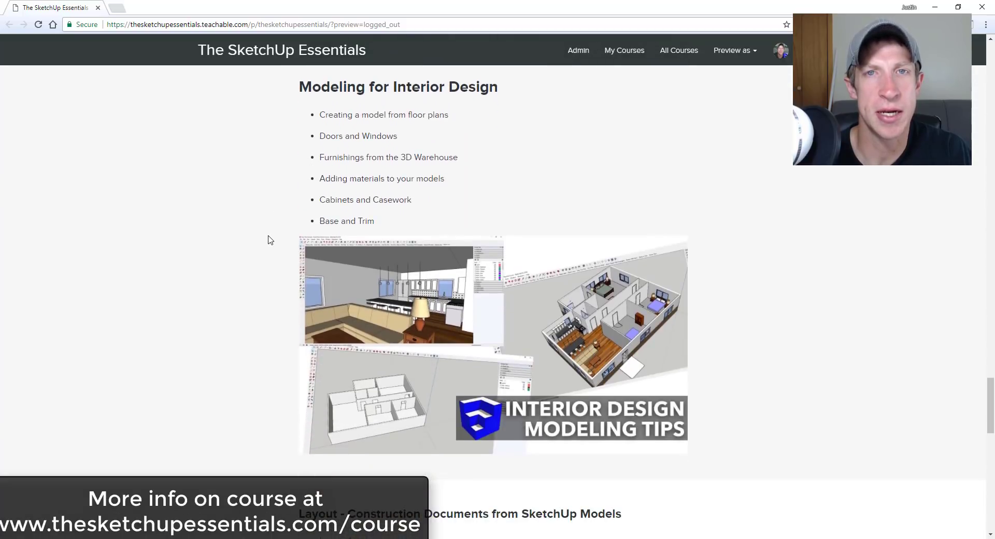
{"action": "scroll", "coordinate": [289, 196], "scroll_direction": "down", "scroll_amount": 8}
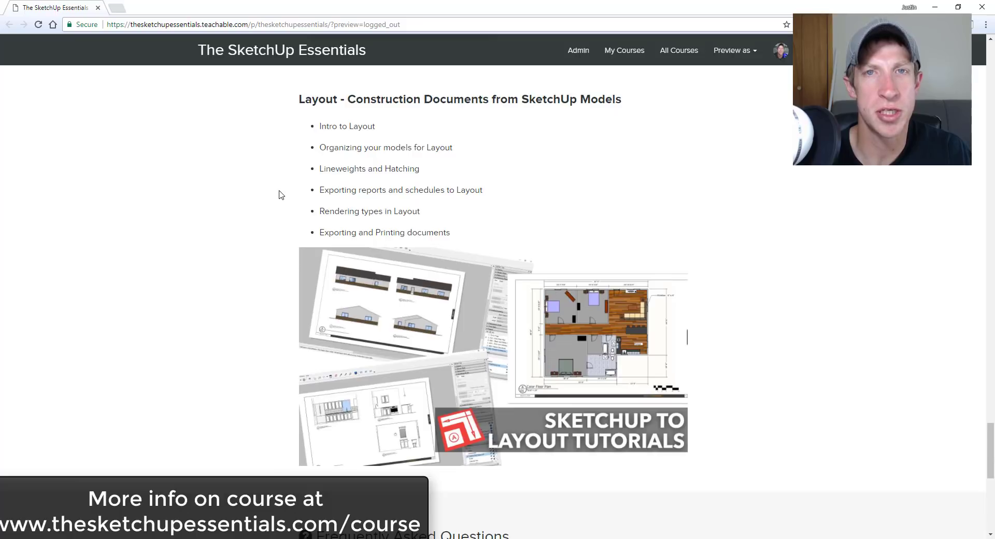
{"action": "scroll", "coordinate": [281, 194], "scroll_direction": "down", "scroll_amount": 6}
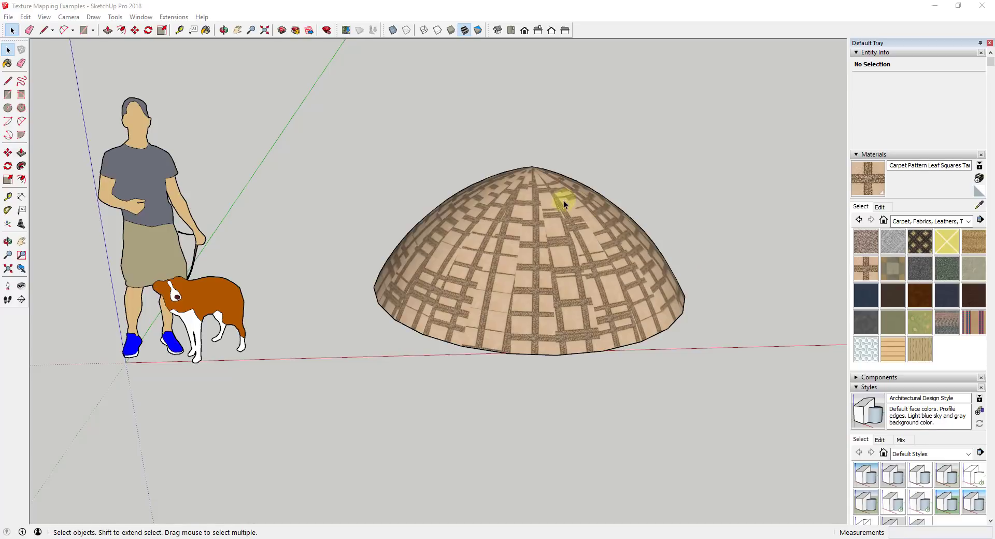
- Repaint the textured dome with the default material
{"action": "middle_click_drag", "start_coordinate": [568, 198], "coordinate": [569, 325]}
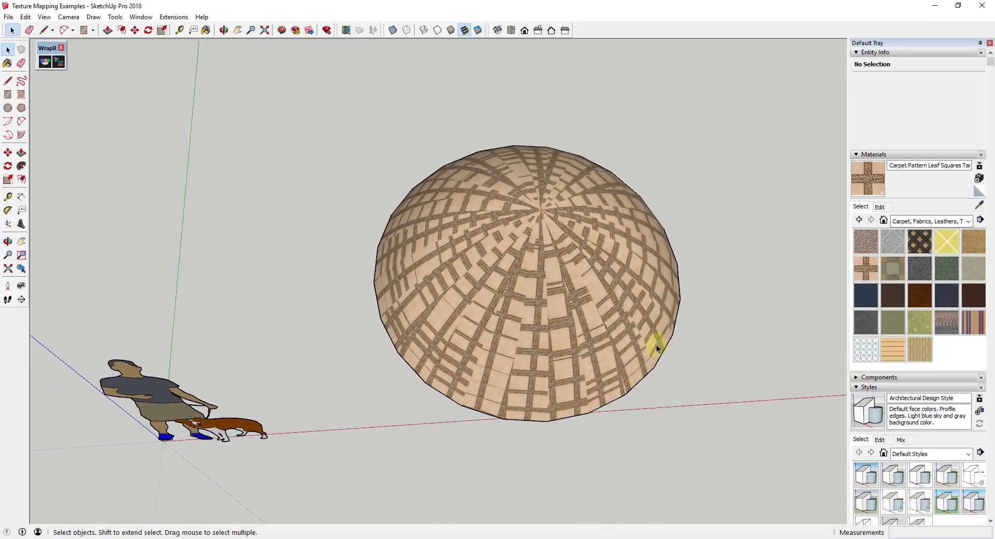
{"action": "left_click", "coordinate": [980, 191]}
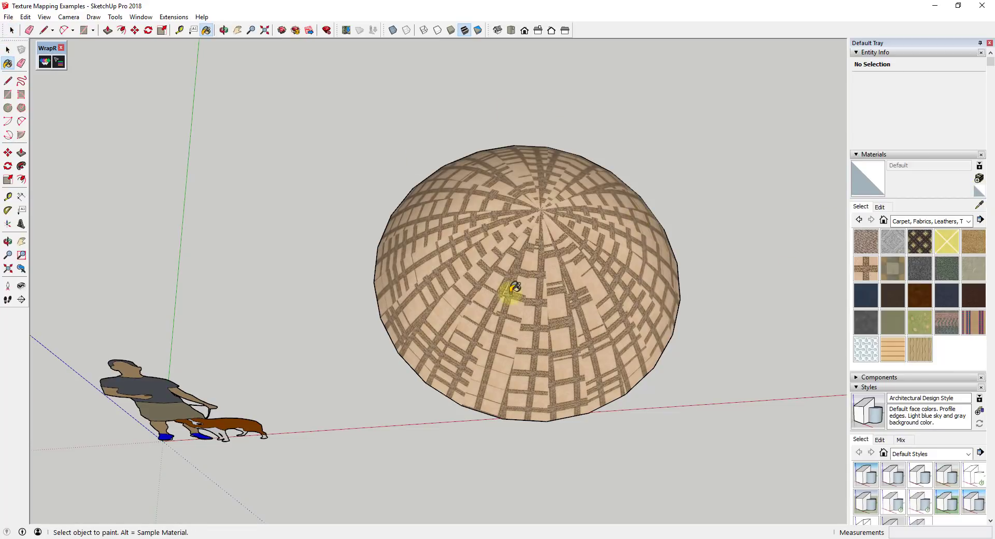
{"action": "left_click", "coordinate": [513, 282]}
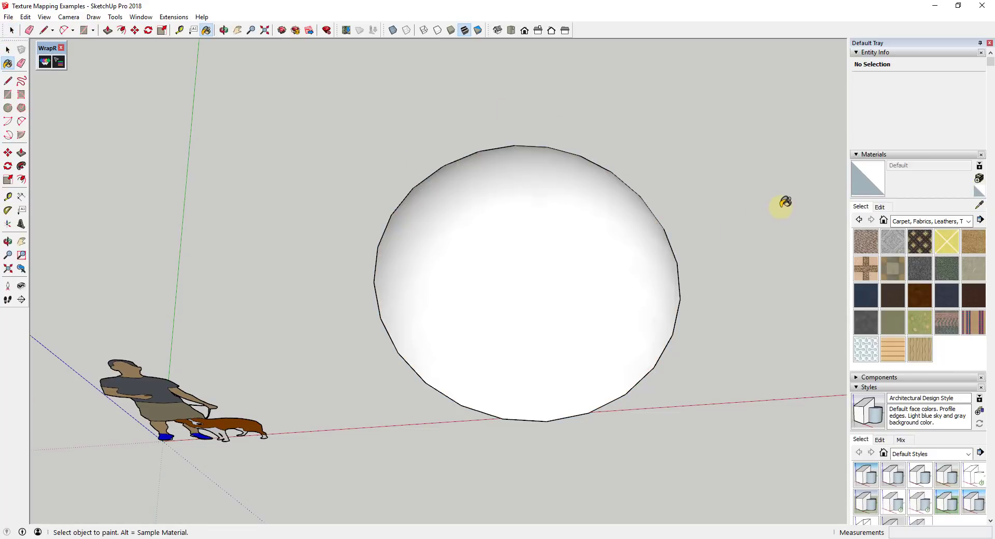
- Paint the dome's curved surface with the Carpet Pattern Leaf Squares material
{"action": "left_click", "coordinate": [866, 268]}
{"action": "left_click", "coordinate": [538, 268]}
{"action": "middle_click_drag", "start_coordinate": [616, 322], "coordinate": [634, 274]}
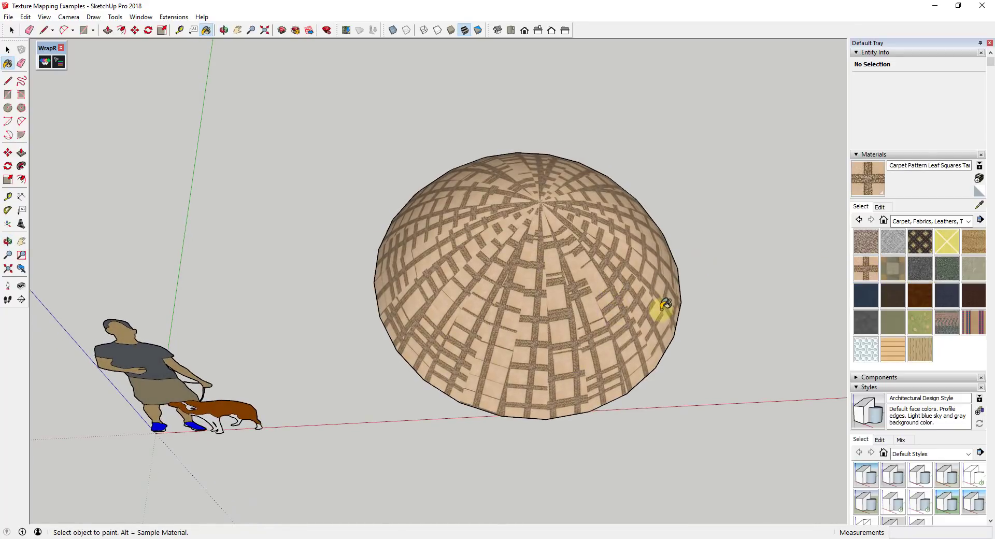
- Turn on the display of hidden geometry for the textured dome
{"action": "scroll", "coordinate": [665, 304], "scroll_direction": "up", "scroll_amount": 3}
{"action": "middle_click_drag", "start_coordinate": [585, 304], "coordinate": [551, 181]}
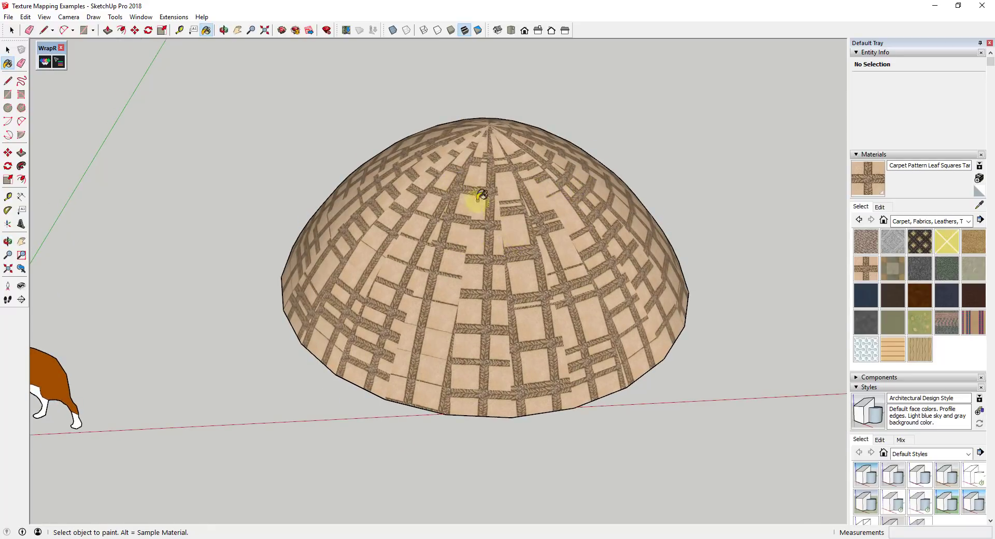
{"action": "left_click", "coordinate": [44, 16]}
{"action": "left_click", "coordinate": [65, 55]}
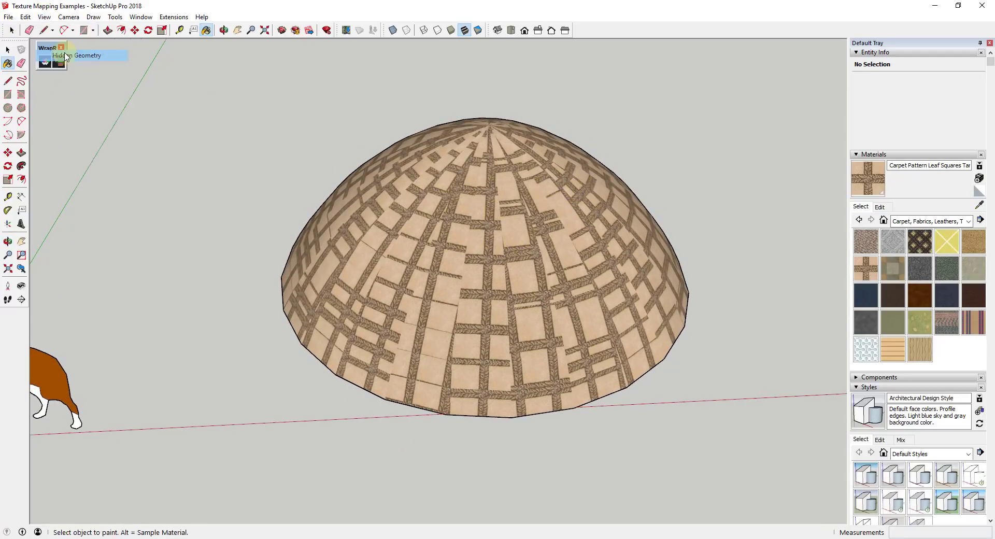
- Examine how the carpet pattern lines up across the dome's individual facets from several angles and distances
{"action": "scroll", "coordinate": [475, 242], "scroll_direction": "up", "scroll_amount": 3}
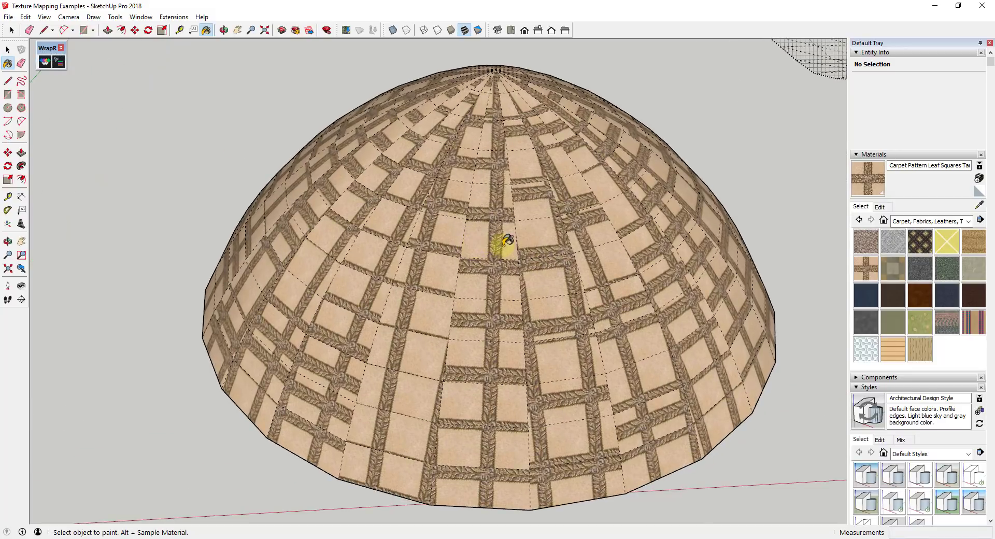
{"action": "middle_click_drag", "start_coordinate": [507, 240], "coordinate": [407, 221]}
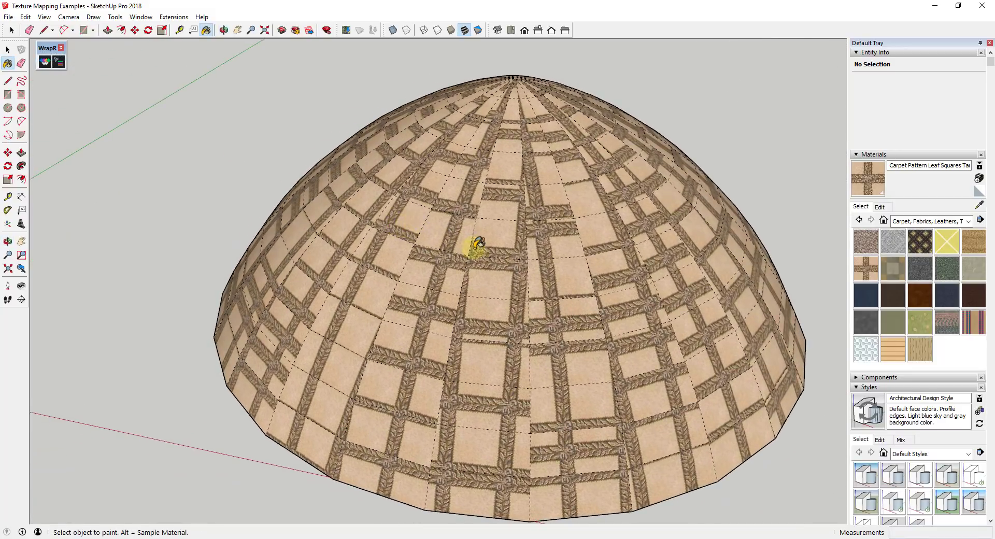
{"action": "middle_click_drag", "start_coordinate": [563, 254], "coordinate": [494, 246]}
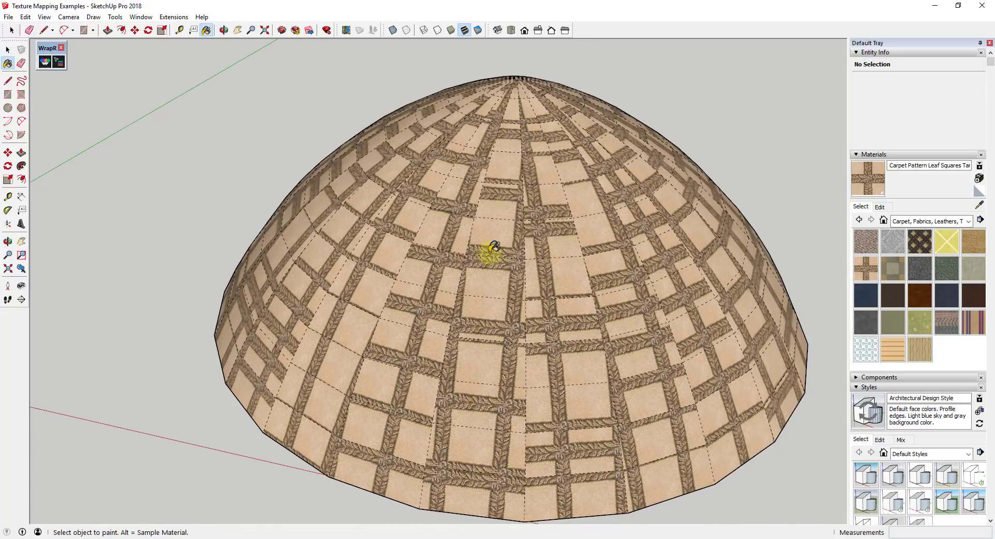
{"action": "scroll", "coordinate": [494, 247], "scroll_direction": "up", "scroll_amount": 4}
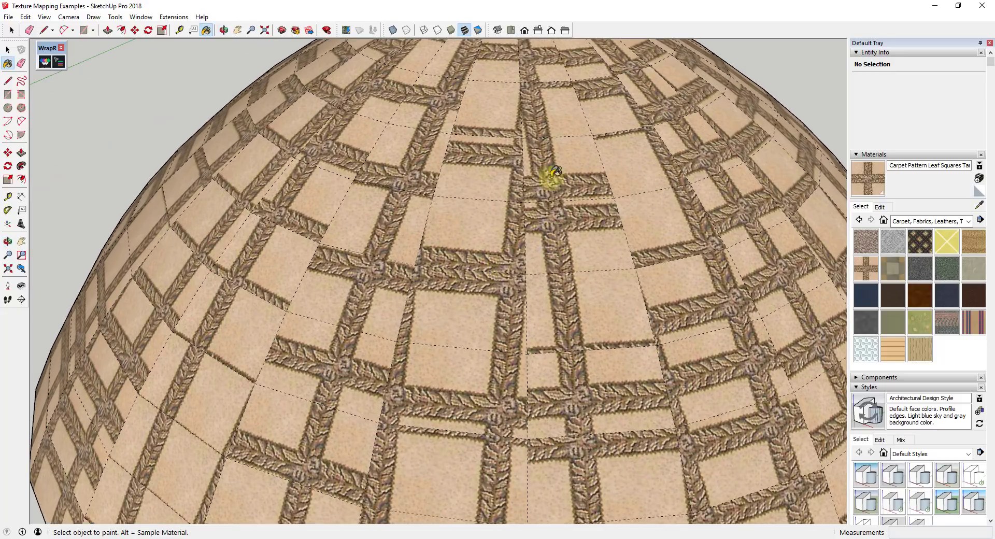
{"action": "scroll", "coordinate": [570, 162], "scroll_direction": "down", "scroll_amount": 4}
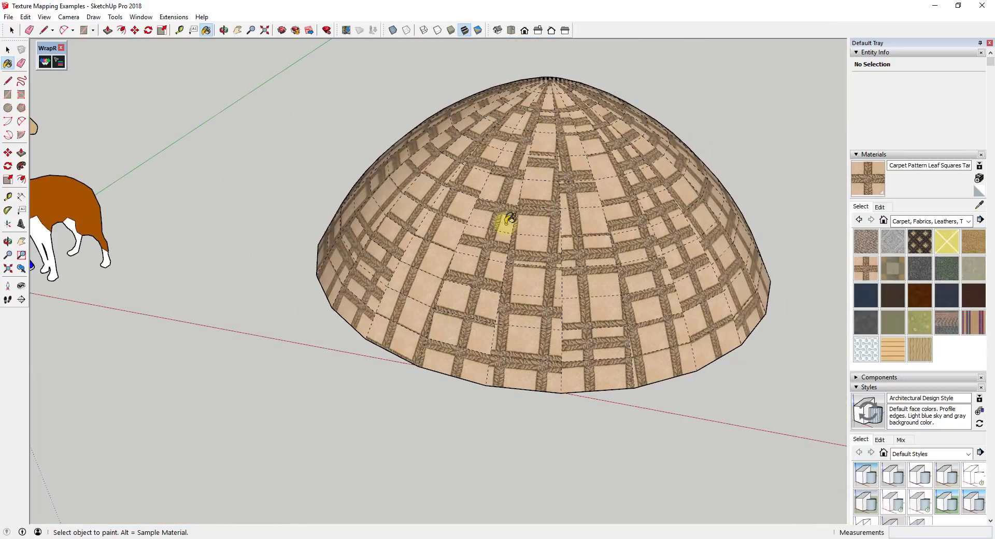
{"action": "middle_click_drag", "start_coordinate": [511, 219], "coordinate": [484, 262]}
{"action": "scroll", "coordinate": [673, 173], "scroll_direction": "down", "scroll_amount": 3}
{"action": "scroll", "coordinate": [514, 141], "scroll_direction": "up", "scroll_amount": 3}
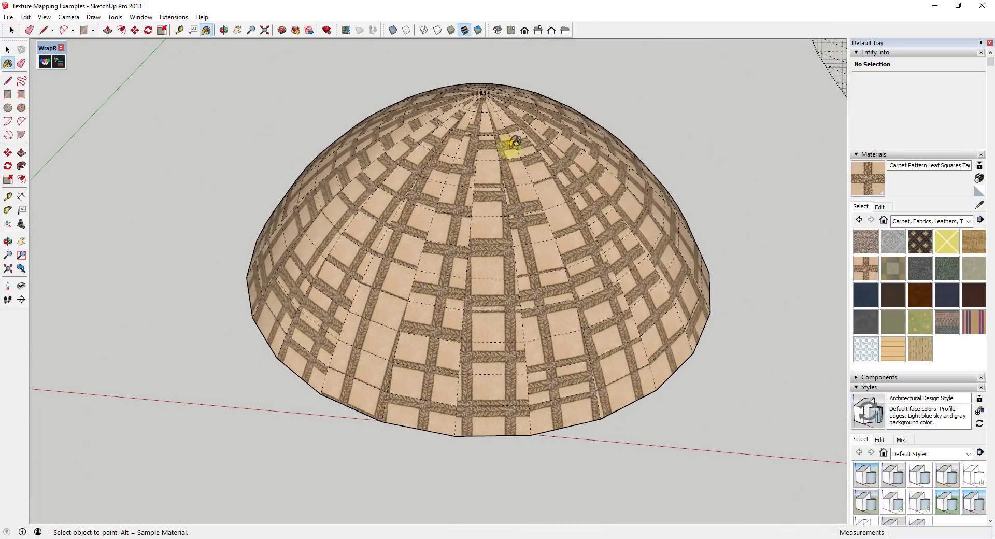
- Turn off the display of hidden geometry
{"action": "left_click", "coordinate": [44, 17]}
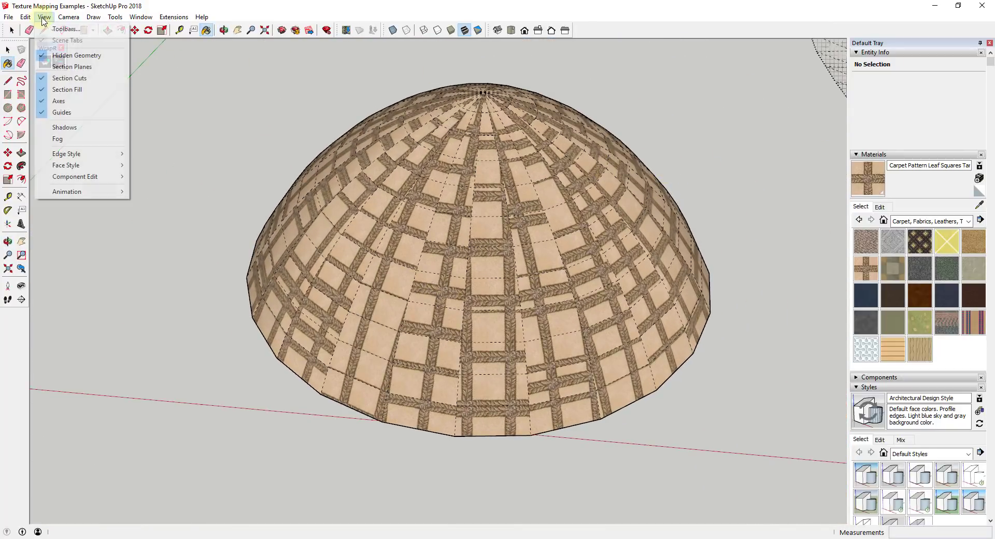
{"action": "left_click", "coordinate": [63, 67]}
{"action": "scroll", "coordinate": [455, 270], "scroll_direction": "down", "scroll_amount": 5}
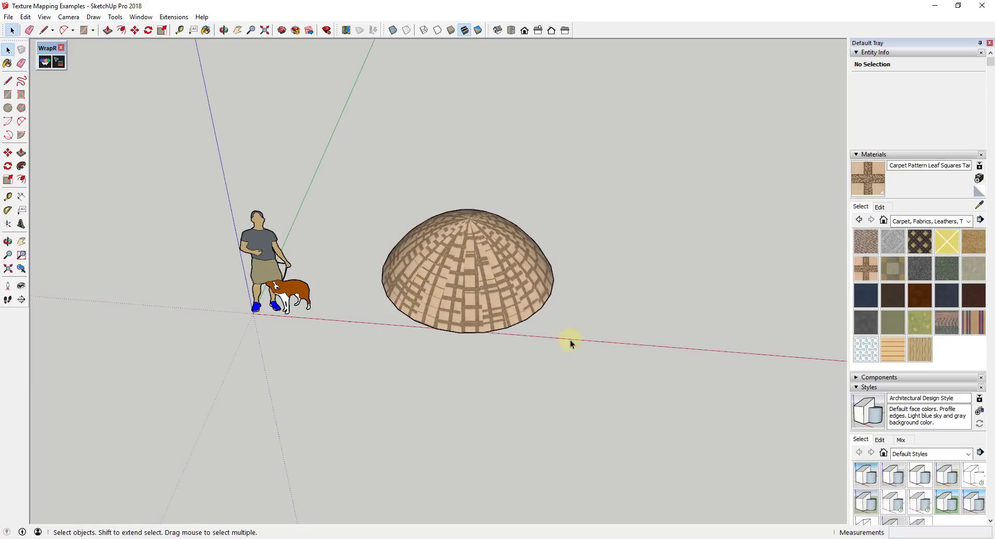
{"action": "middle_click_drag", "start_coordinate": [571, 340], "coordinate": [559, 208]}
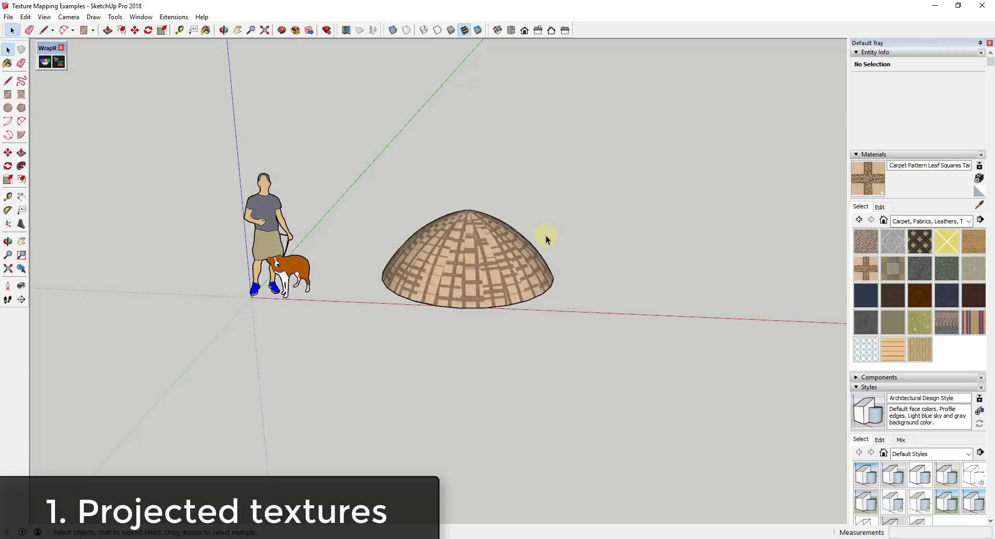
{"action": "scroll", "coordinate": [558, 302], "scroll_direction": "up", "scroll_amount": 3}
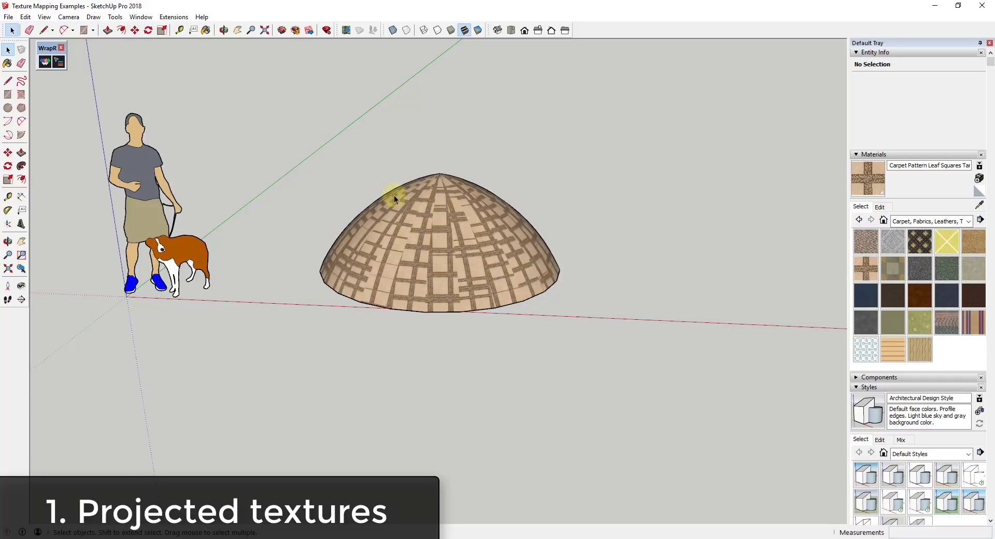
{"action": "scroll", "coordinate": [410, 197], "scroll_direction": "up", "scroll_amount": 2}
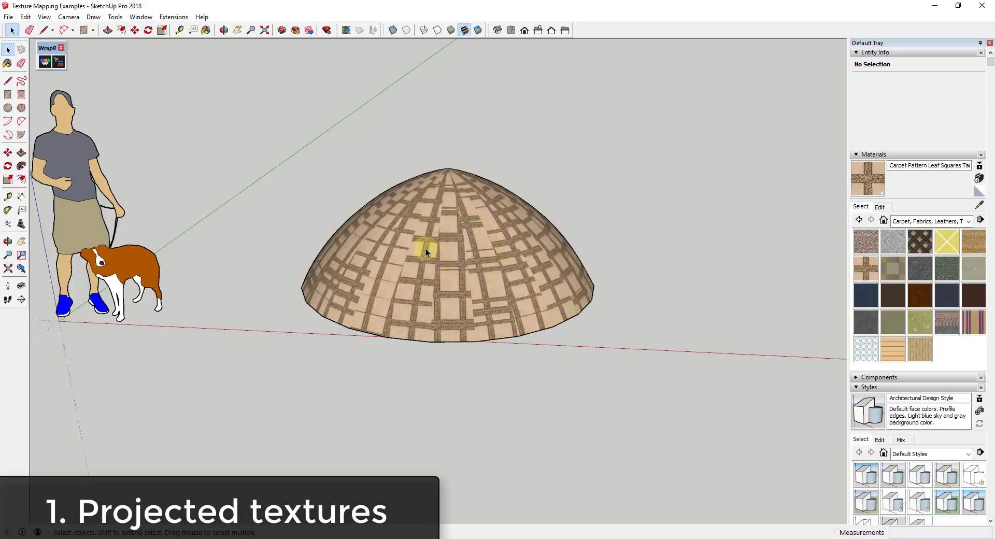
{"action": "middle_click_drag", "start_coordinate": [439, 250], "coordinate": [444, 255]}
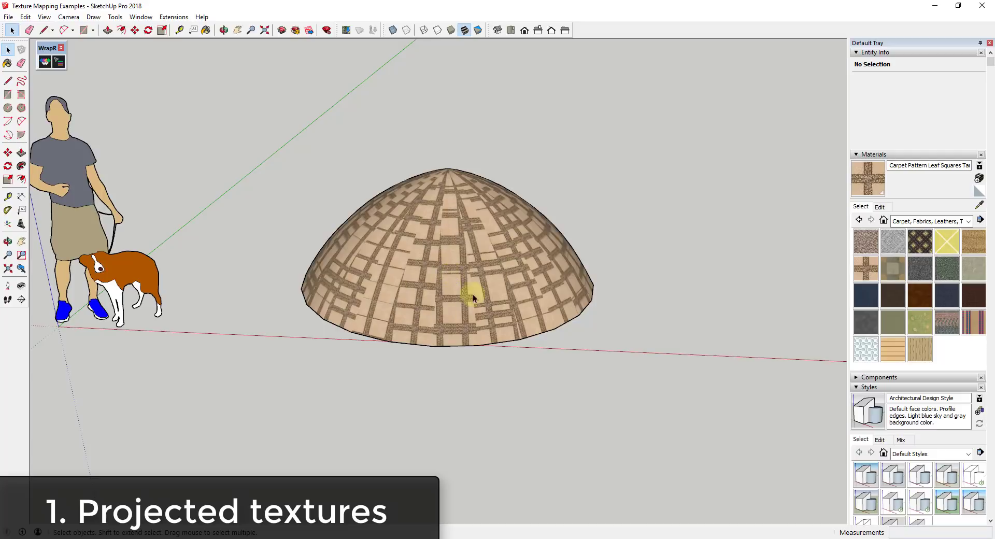
{"action": "scroll", "coordinate": [479, 244], "scroll_direction": "down", "scroll_amount": 3}
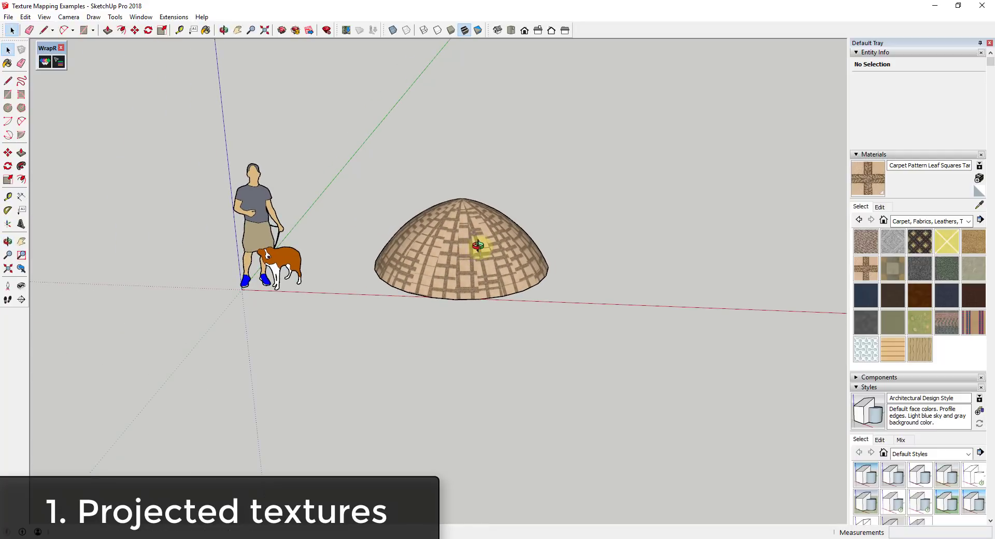
{"action": "middle_click_drag", "start_coordinate": [480, 247], "coordinate": [476, 325]}
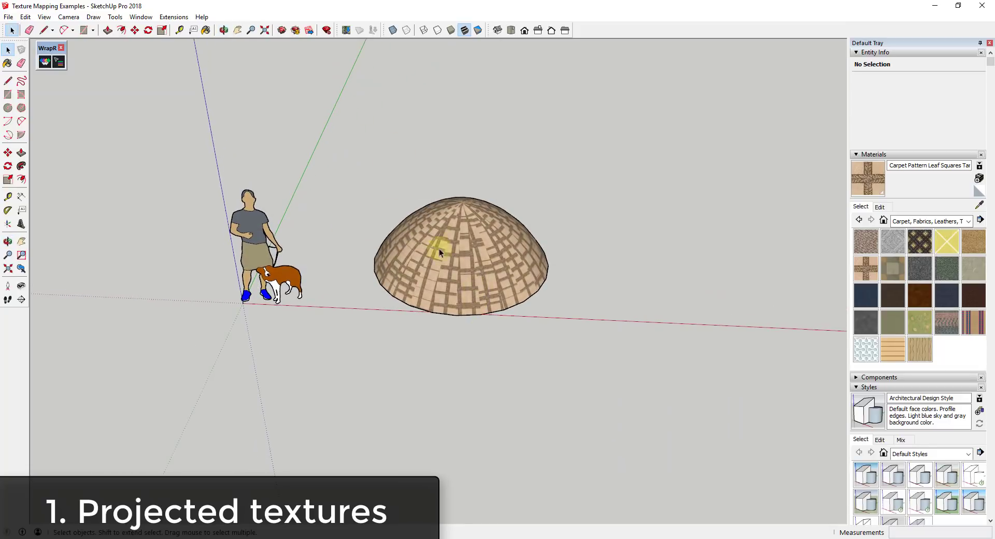
- Copy the dome's flat circular base face straight up about 6' so that it sits above the dome
{"action": "middle_click_drag", "start_coordinate": [442, 247], "coordinate": [459, 284]}
{"action": "left_click", "coordinate": [458, 284]}
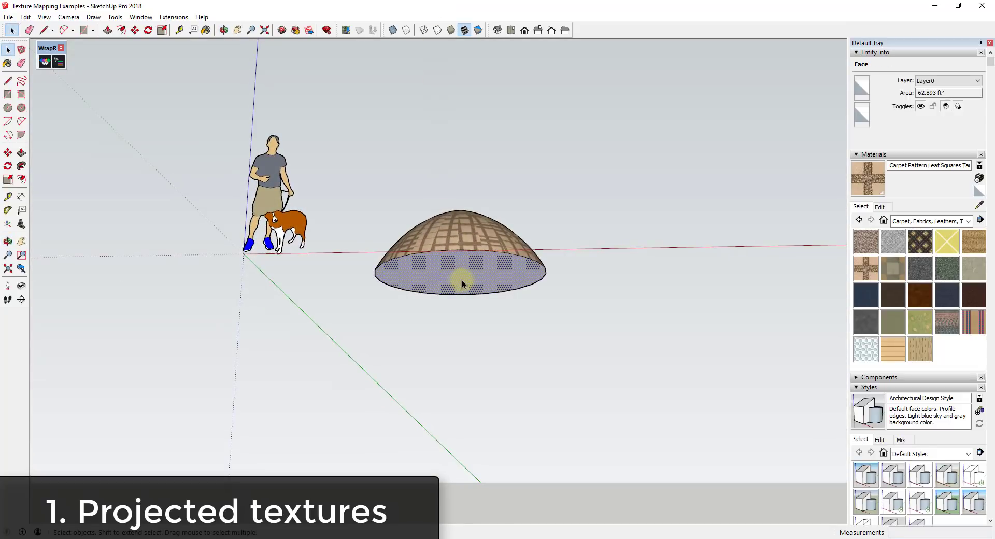
{"action": "key", "text": "m"}
{"action": "left_click", "coordinate": [458, 276]}
{"action": "key", "text": "ctrl"}
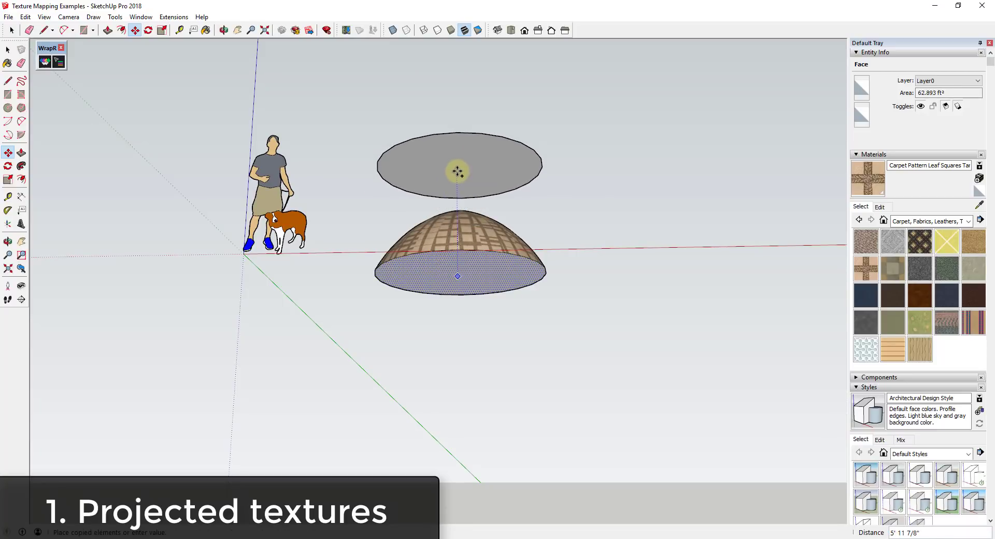
{"action": "left_click", "coordinate": [458, 171]}
{"action": "key", "text": "space"}
{"action": "middle_click_drag", "start_coordinate": [465, 148], "coordinate": [473, 193]}
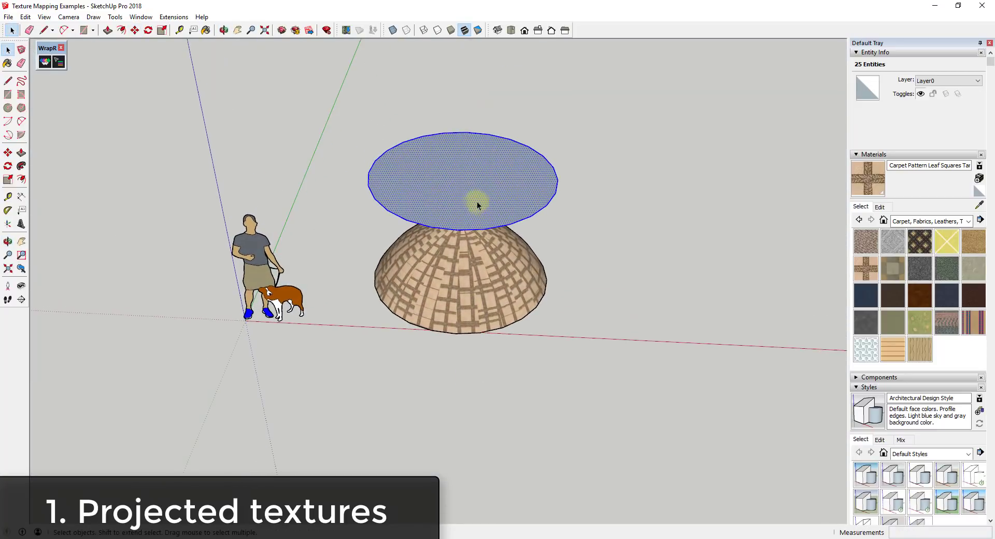
- Reverse the faces of the raised circle and paint it with the Carpet Pattern Leaf Squares Tan material
{"action": "right_click", "coordinate": [474, 193]}
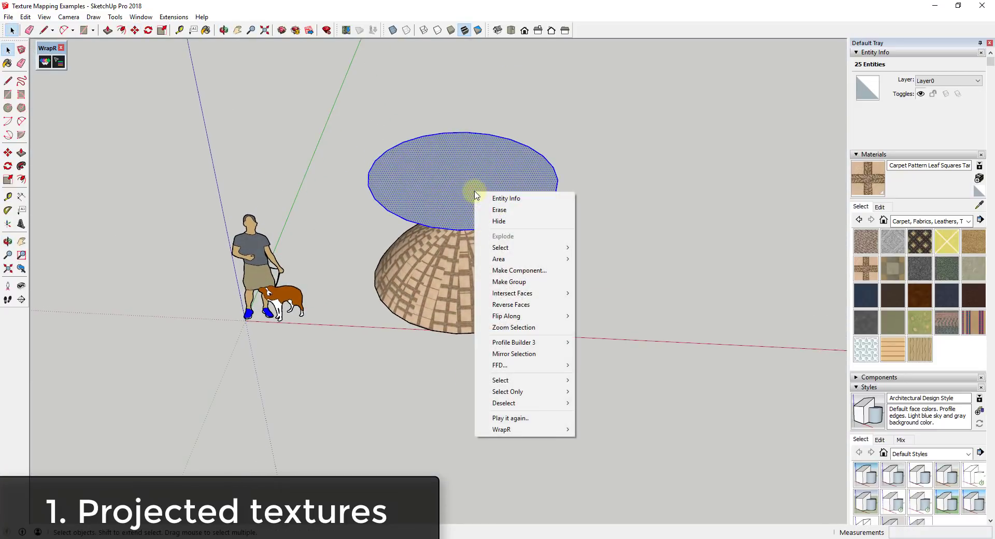
{"action": "left_click", "coordinate": [516, 304]}
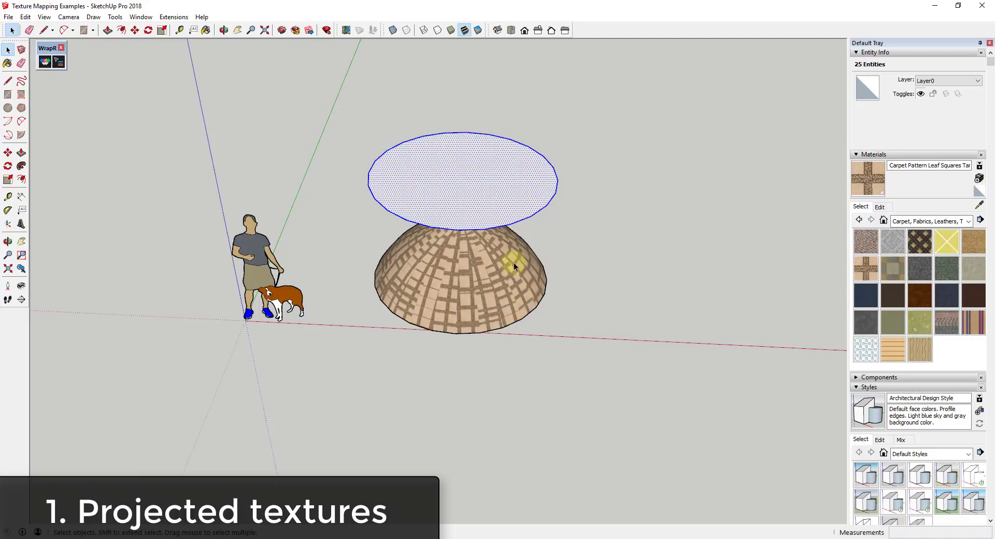
{"action": "left_click", "coordinate": [870, 182]}
{"action": "left_click", "coordinate": [447, 172]}
{"action": "key", "text": "space"}
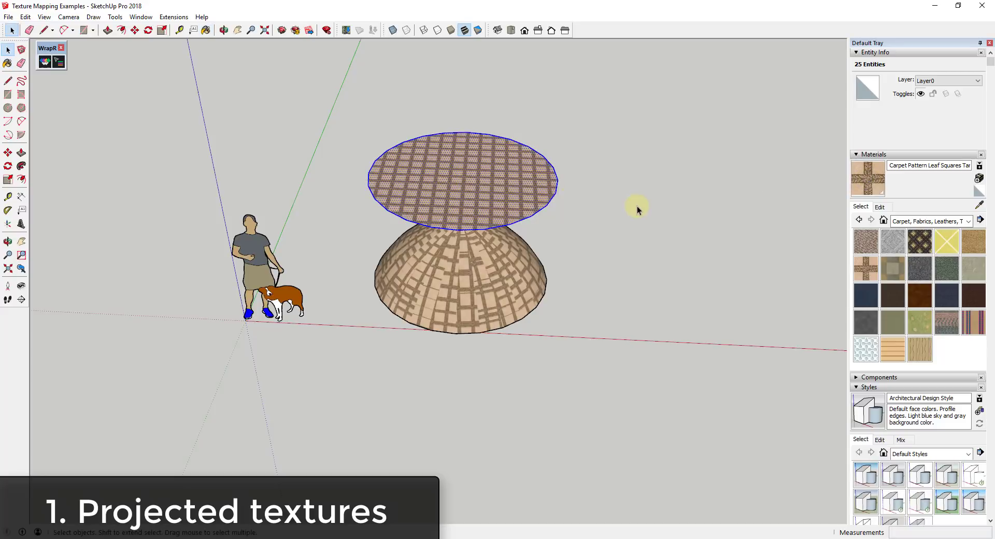
- Set the carpet texture on the raised circular face to Projected
{"action": "scroll", "coordinate": [508, 182], "scroll_direction": "up", "scroll_amount": 2}
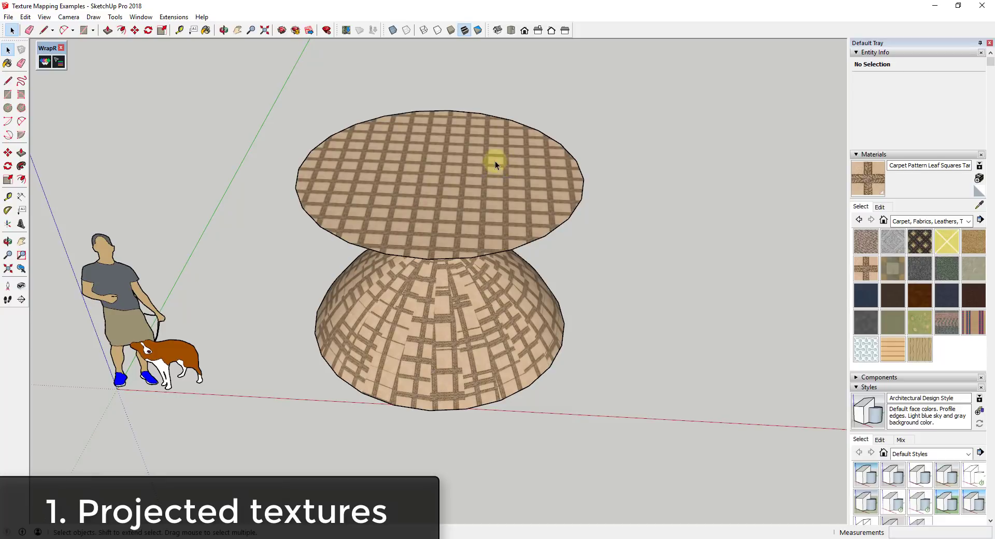
{"action": "scroll", "coordinate": [400, 183], "scroll_direction": "up", "scroll_amount": 4}
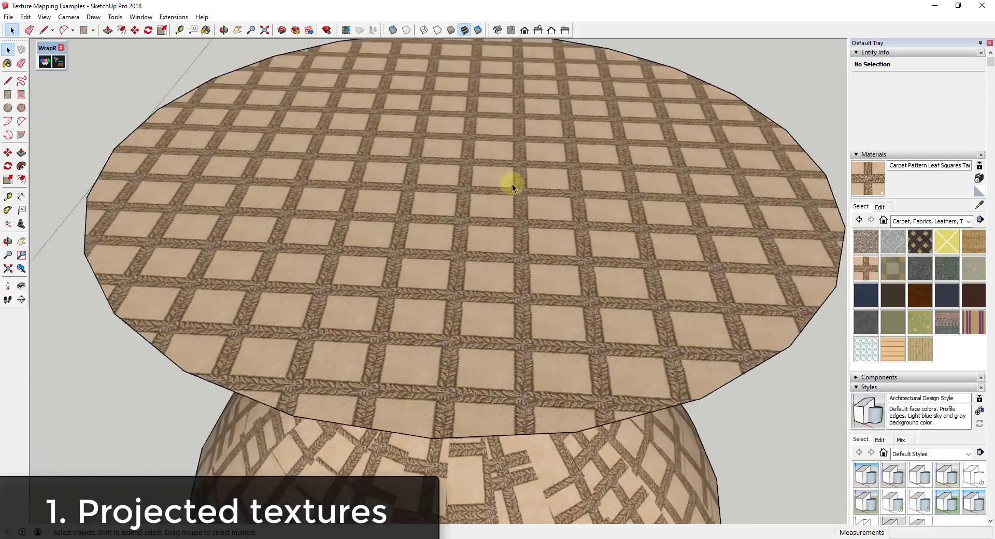
{"action": "scroll", "coordinate": [307, 204], "scroll_direction": "down", "scroll_amount": 4}
{"action": "middle_click_drag", "start_coordinate": [519, 191], "coordinate": [468, 182]}
{"action": "left_click", "coordinate": [468, 185]}
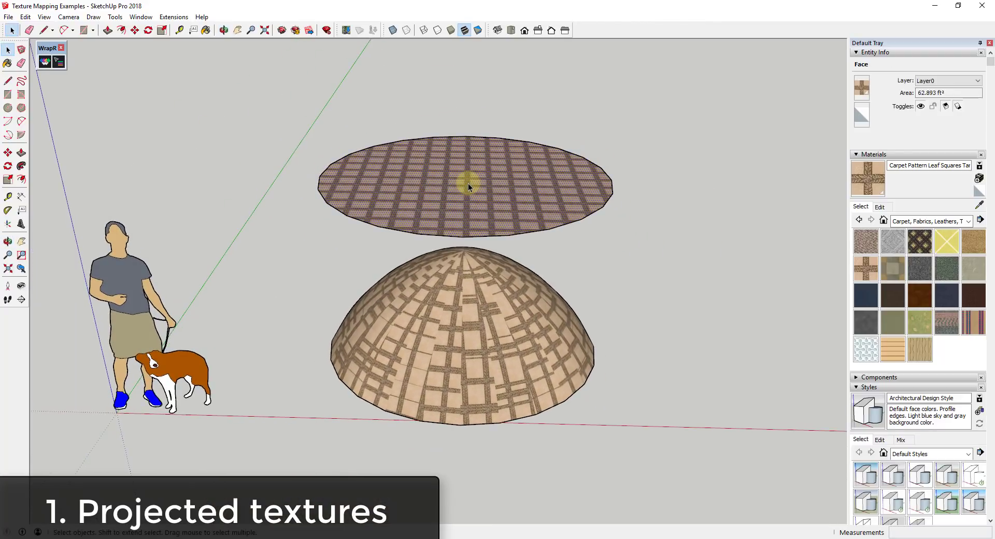
{"action": "right_click", "coordinate": [469, 187]}
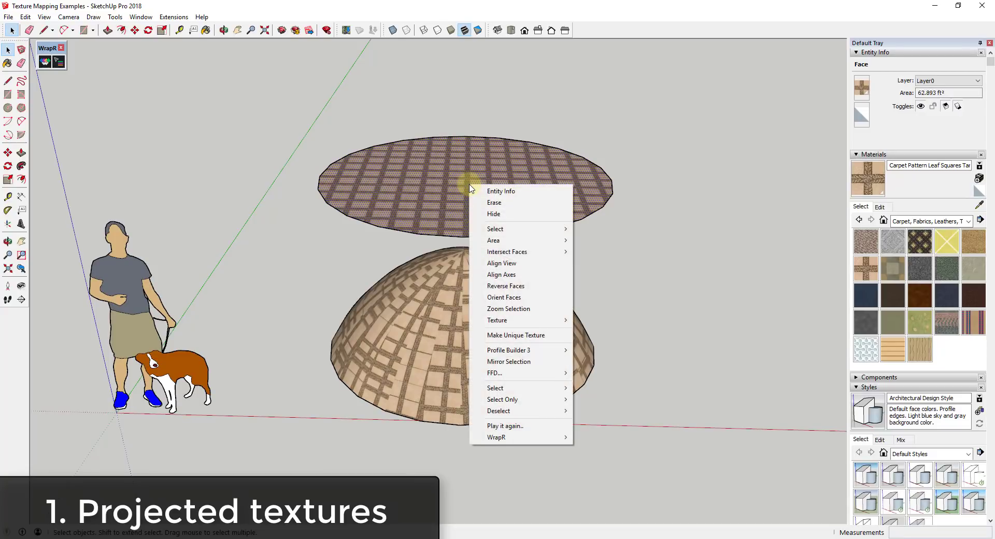
{"action": "mouse_move", "coordinate": [511, 319]}
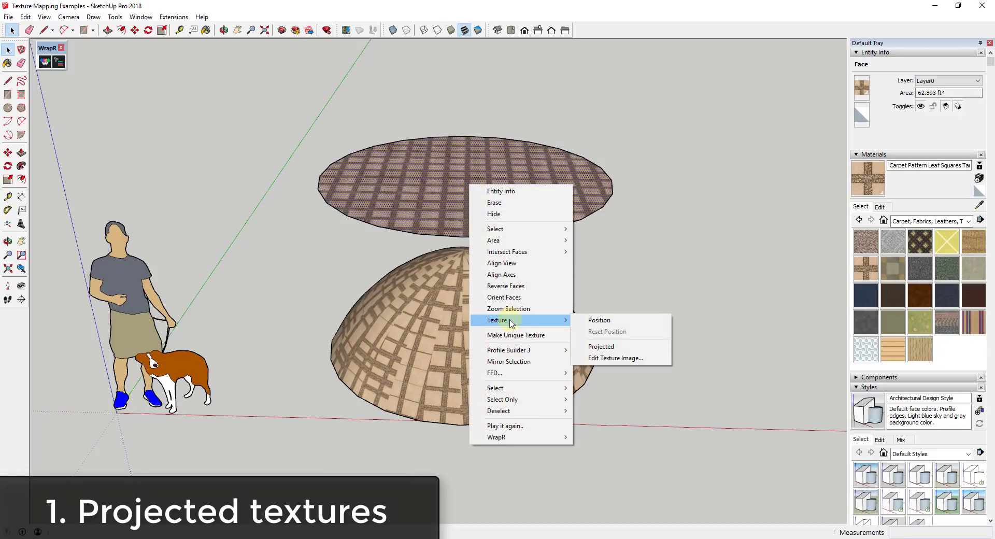
{"action": "left_click", "coordinate": [602, 347]}
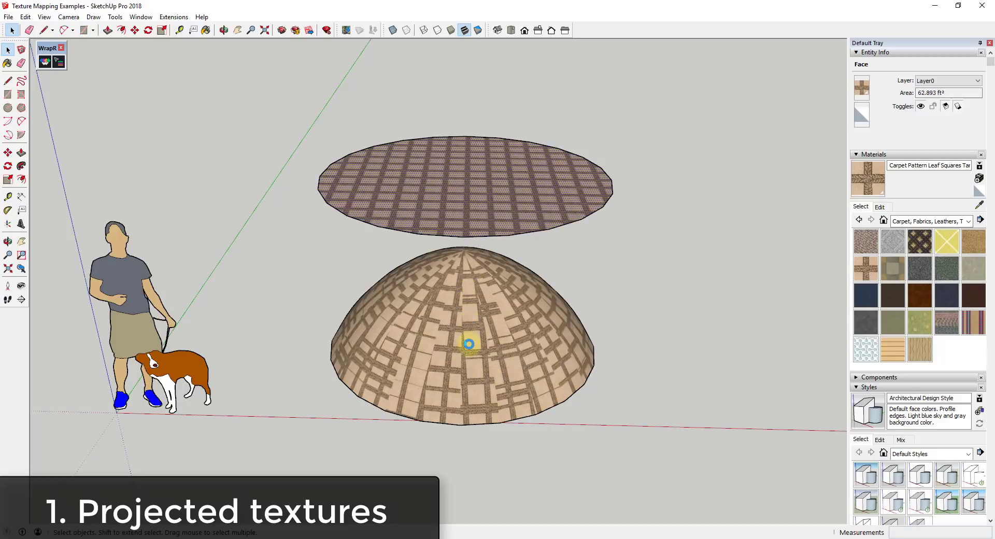
- Sample the projected carpet texture from the raised circle and paint it onto the dome below
{"action": "scroll", "coordinate": [577, 267], "scroll_direction": "down", "scroll_amount": 3}
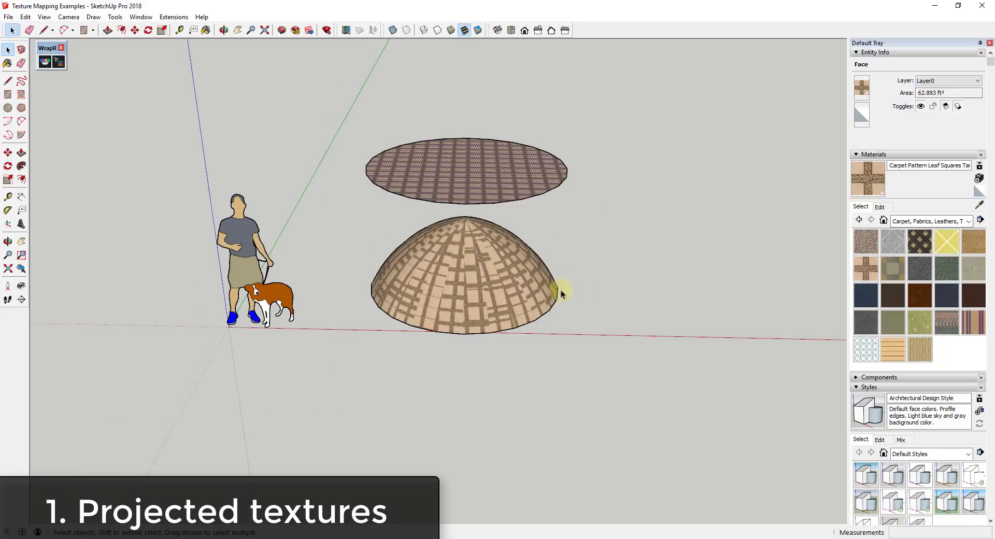
{"action": "left_click", "coordinate": [978, 206]}
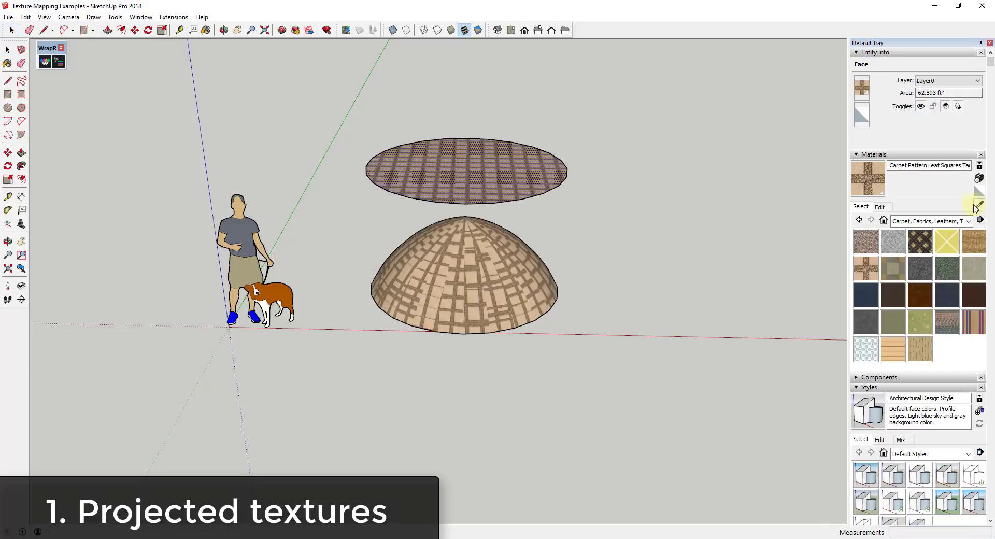
{"action": "left_click", "coordinate": [466, 163]}
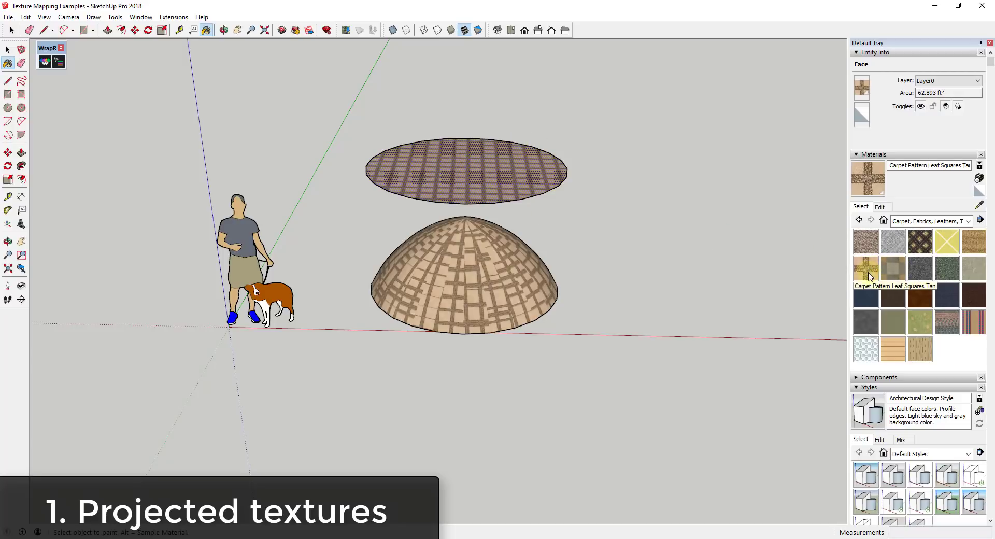
{"action": "left_click", "coordinate": [488, 264]}
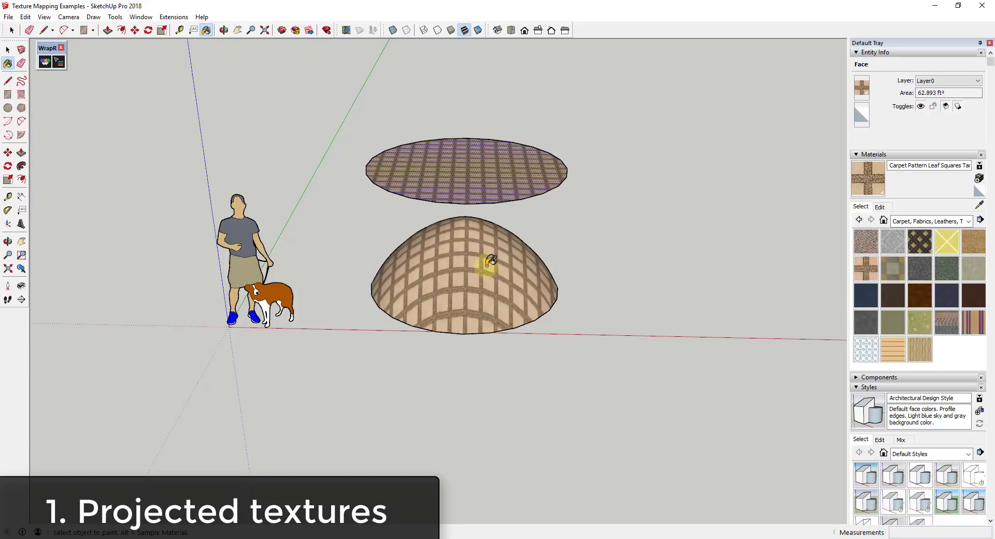
- Examine how the projected carpet pattern runs across the dome's surface from several angles and distances
{"action": "scroll", "coordinate": [487, 260], "scroll_direction": "up", "scroll_amount": 4}
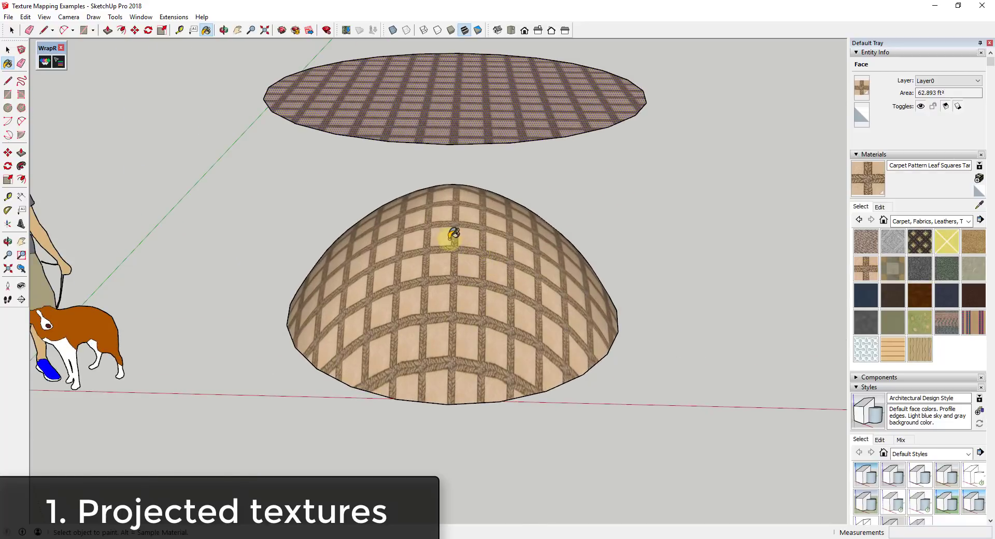
{"action": "mouse_move", "coordinate": [451, 236]}
{"action": "middle_mouse_down"}
{"action": "mouse_move", "coordinate": [591, 307]}
{"action": "mouse_move", "coordinate": [762, 280]}
{"action": "mouse_move", "coordinate": [569, 289]}
{"action": "mouse_move", "coordinate": [518, 264]}
{"action": "mouse_move", "coordinate": [526, 265]}
{"action": "mouse_move", "coordinate": [554, 140]}
{"action": "middle_mouse_up"}
{"action": "key", "text": "b"}
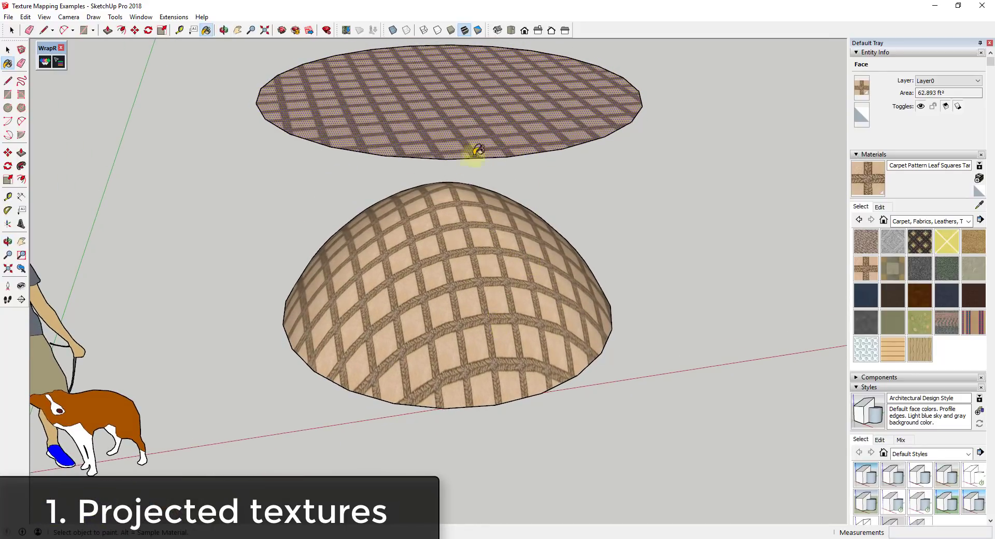
{"action": "scroll", "coordinate": [475, 253], "scroll_direction": "down", "scroll_amount": 8}
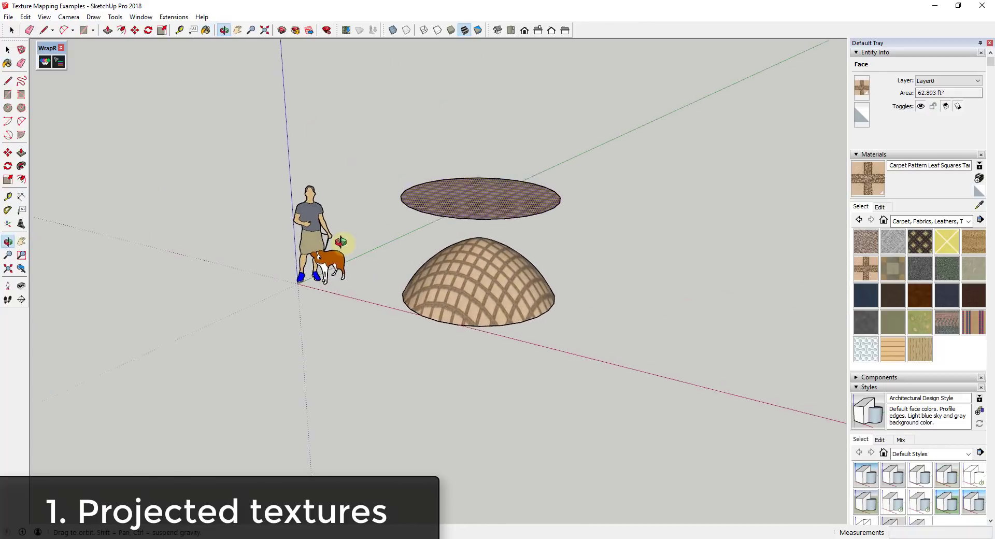
{"action": "key", "text": "space"}
{"action": "scroll", "coordinate": [495, 270], "scroll_direction": "up", "scroll_amount": 3}
{"action": "scroll", "coordinate": [494, 263], "scroll_direction": "down", "scroll_amount": 5}
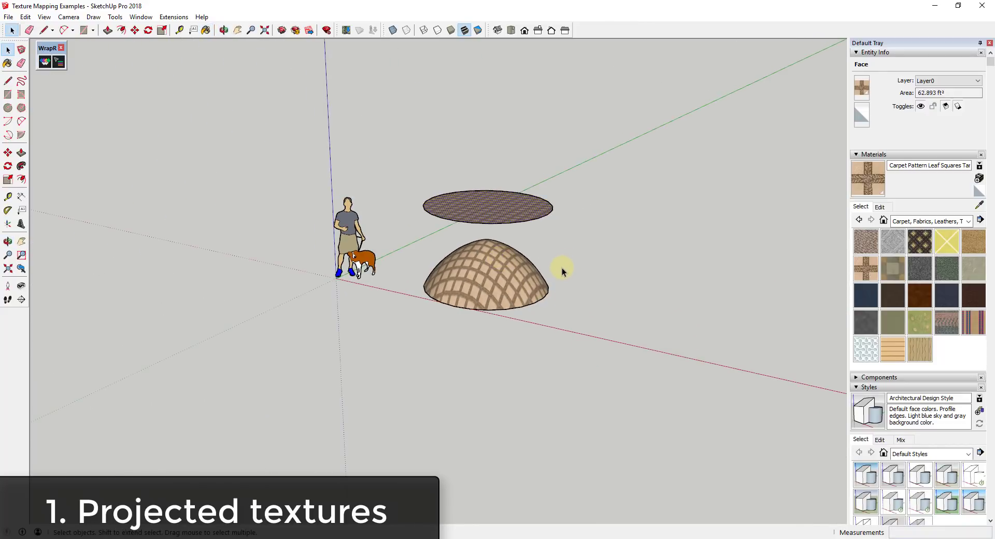
- Copy the textured dome about 15' along the red axis, clear of the original
{"action": "left_click", "coordinate": [486, 236]}
{"action": "middle_click_drag", "start_coordinate": [487, 240], "coordinate": [470, 256]}
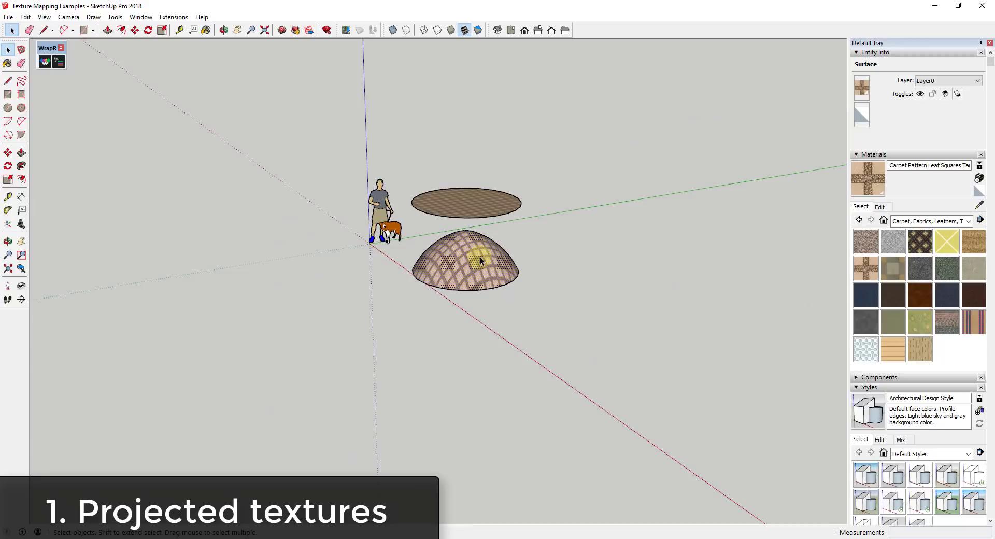
{"action": "key", "text": "m"}
{"action": "left_click", "coordinate": [475, 261]}
{"action": "key", "text": "ctrl"}
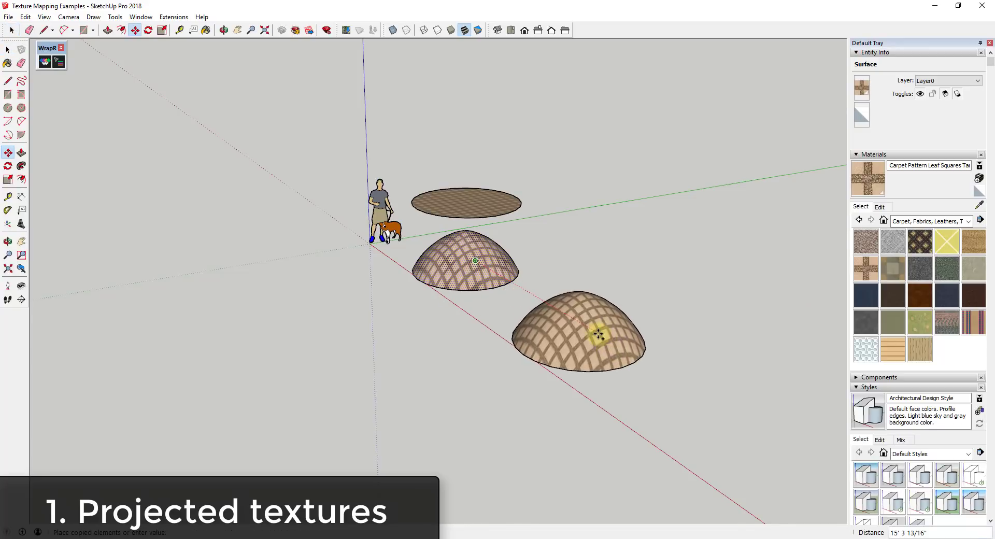
{"action": "left_click", "coordinate": [599, 334]}
- Rotate the copied dome about its apex so that it stands on its side
{"action": "key", "text": "s"}
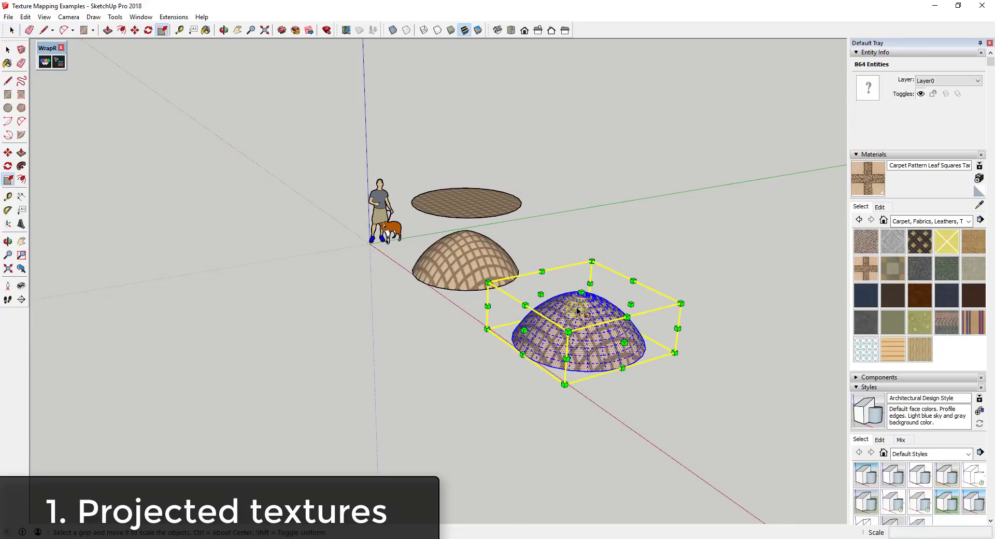
{"action": "key", "text": "q"}
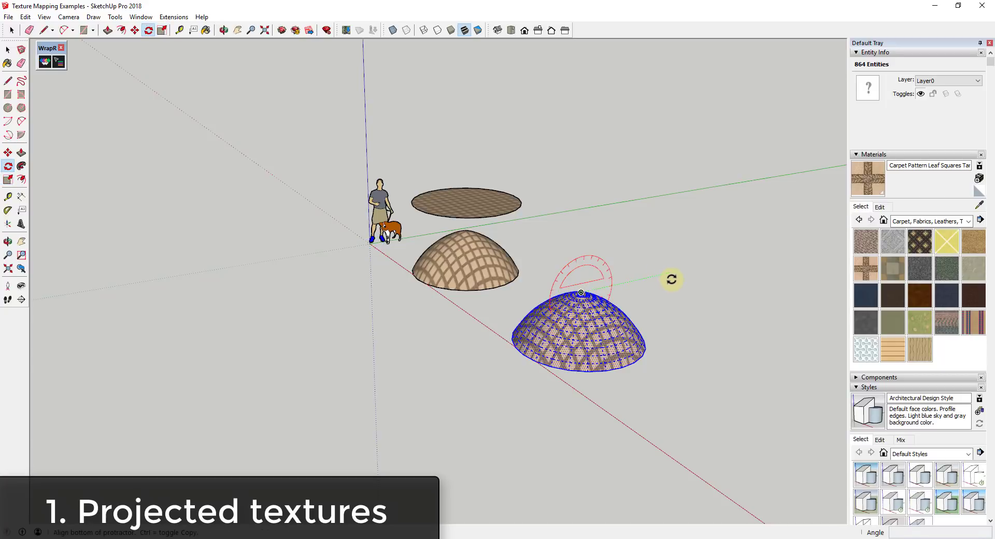
{"action": "left_click", "coordinate": [672, 280]}
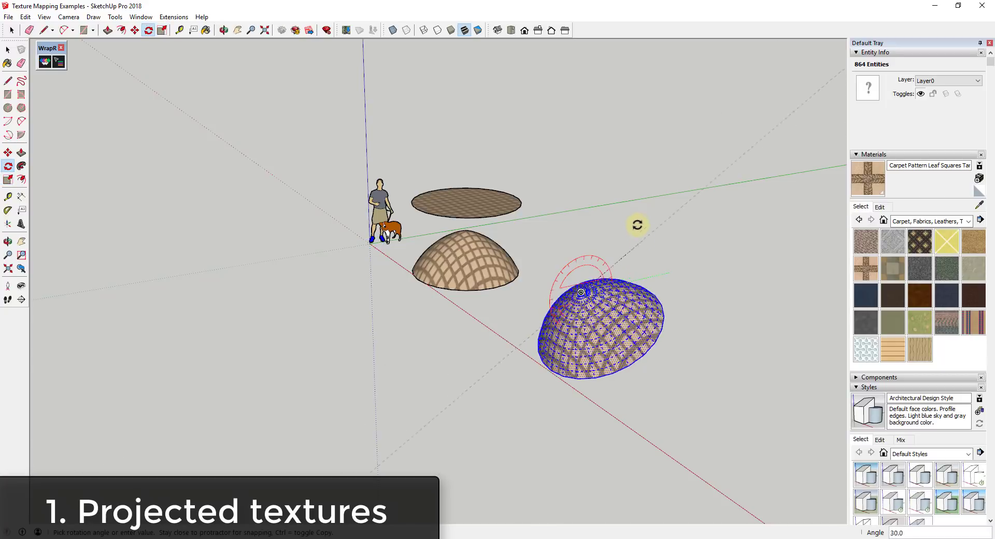
{"action": "left_click", "coordinate": [586, 180]}
- Repaint the rotated dome with the projected carpet texture and inspect how the pattern falls from the front and above
{"action": "scroll", "coordinate": [715, 289], "scroll_direction": "up", "scroll_amount": 3}
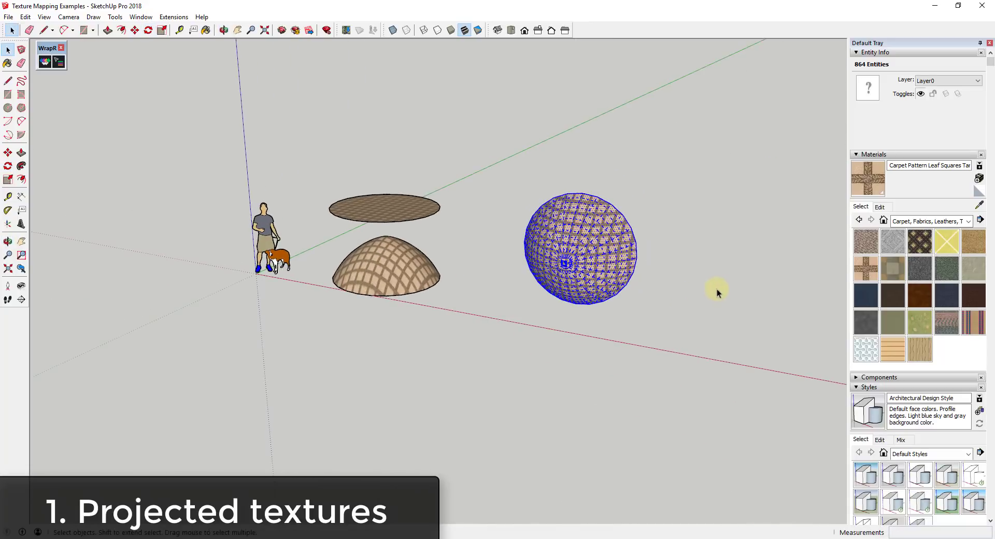
{"action": "middle_click_drag", "start_coordinate": [538, 259], "coordinate": [548, 257]}
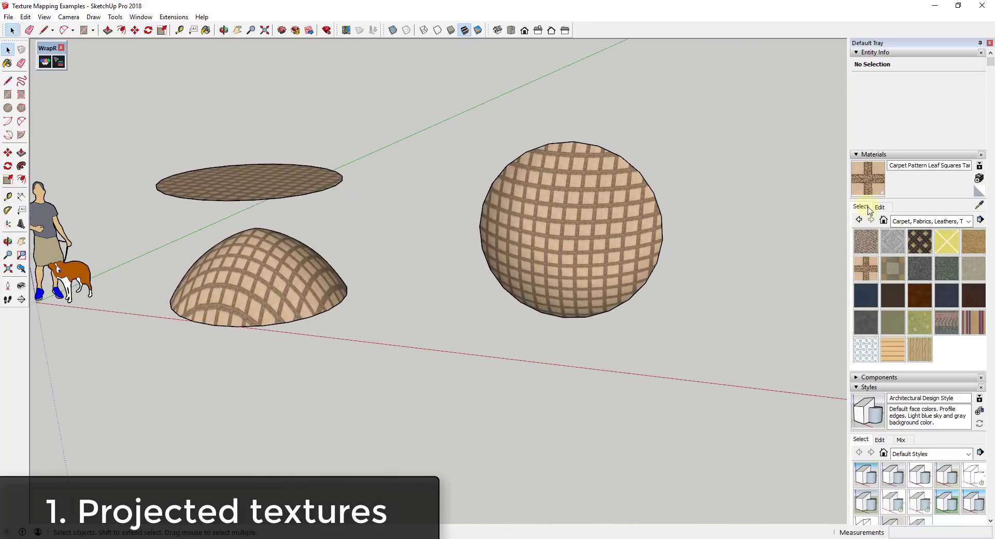
{"action": "left_click", "coordinate": [976, 208]}
{"action": "left_click", "coordinate": [541, 215]}
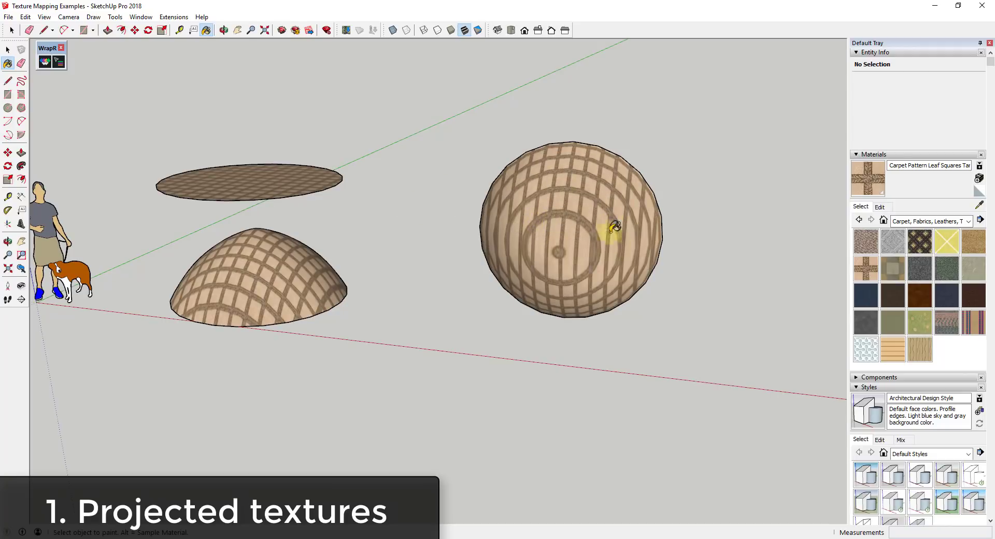
{"action": "middle_click_drag", "start_coordinate": [578, 228], "coordinate": [620, 229]}
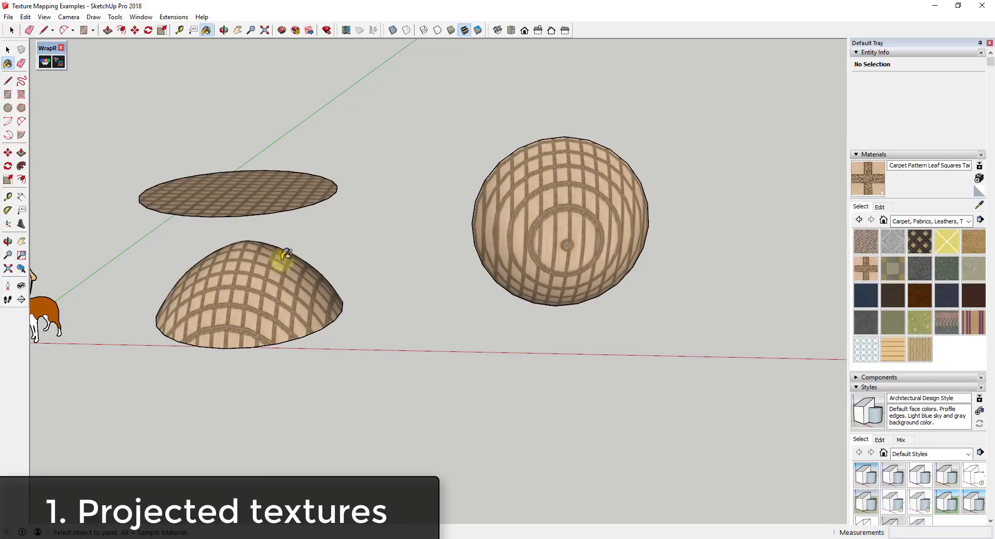
{"action": "key", "text": "space"}
{"action": "middle_click_drag", "start_coordinate": [546, 211], "coordinate": [527, 515]}
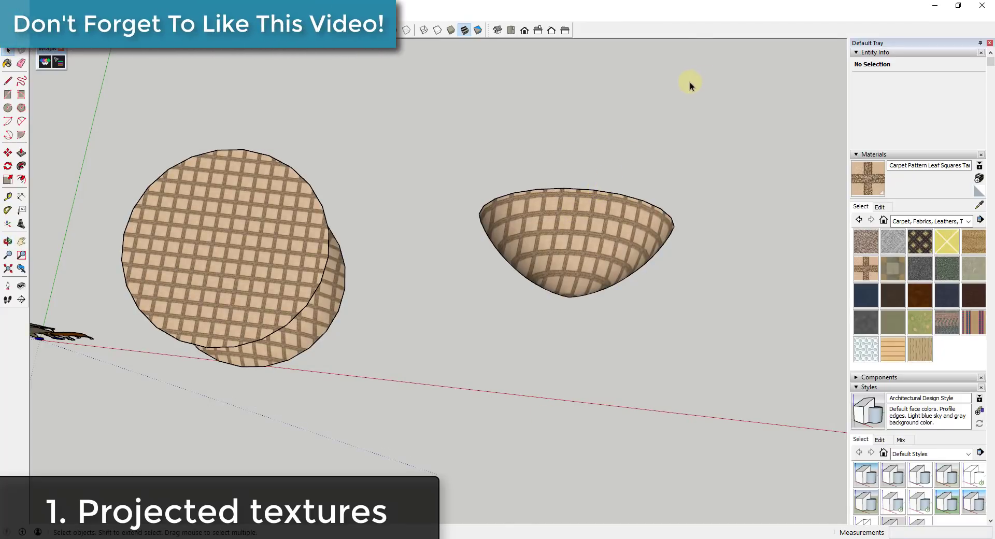
{"action": "middle_click_drag", "start_coordinate": [497, 282], "coordinate": [586, 236]}
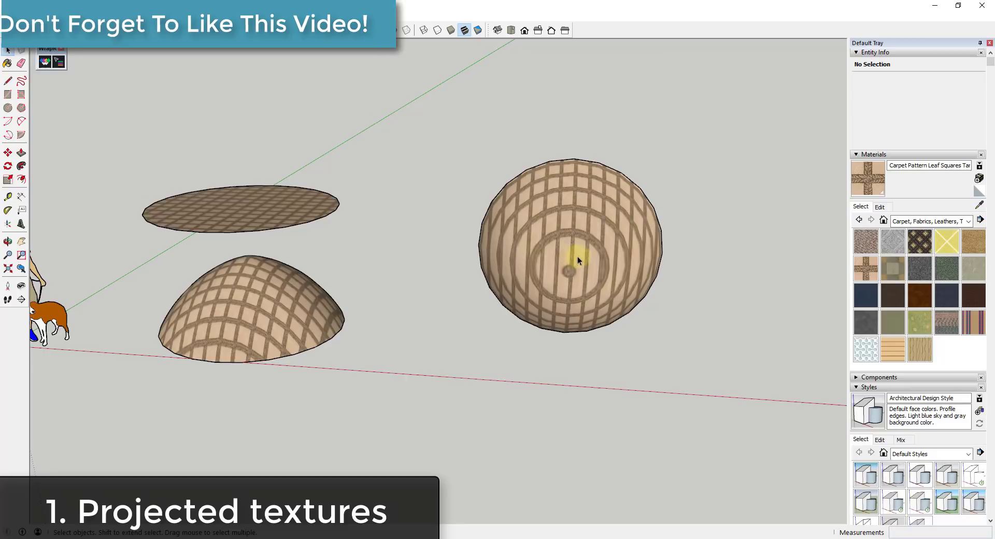
- Paint the rotated dome with the Default material to clear its carpet texture
{"action": "left_click", "coordinate": [590, 260]}
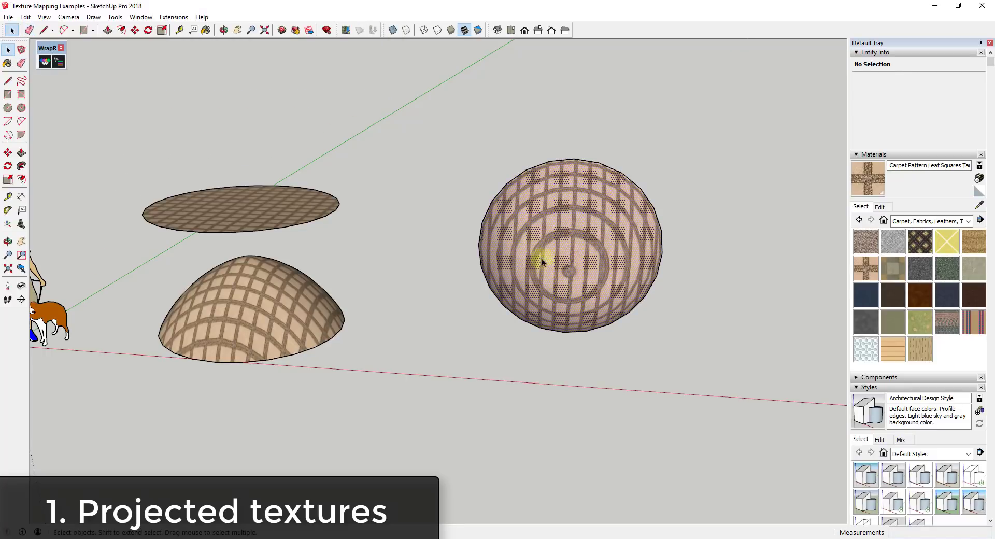
{"action": "scroll", "coordinate": [570, 257], "scroll_direction": "down", "scroll_amount": 3}
{"action": "scroll", "coordinate": [555, 255], "scroll_direction": "up", "scroll_amount": 2}
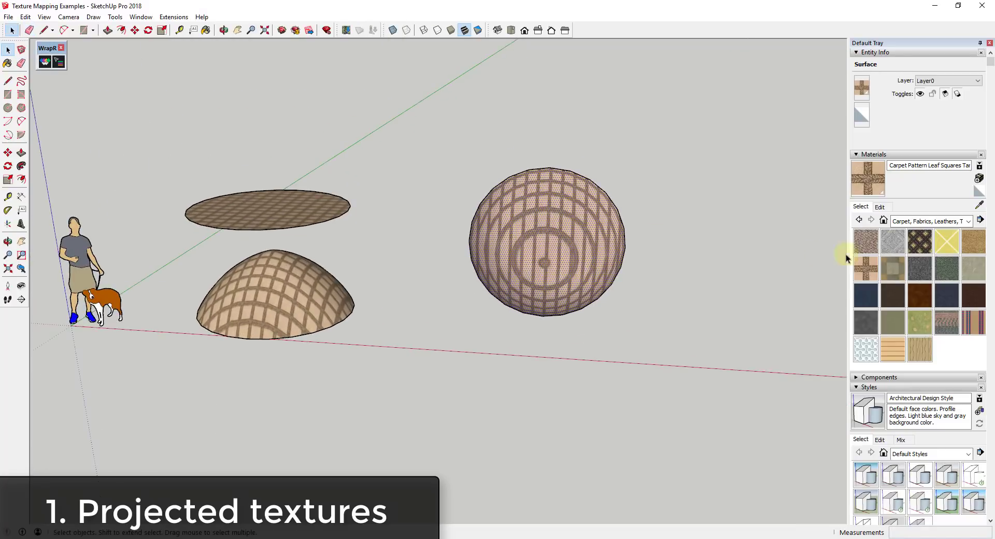
{"action": "left_click", "coordinate": [978, 193]}
{"action": "left_click", "coordinate": [540, 207]}
{"action": "key", "text": "space"}
- Move the rotated dome straight down to about ground level beside the red axis and clear the selection
{"action": "left_click", "coordinate": [570, 239]}
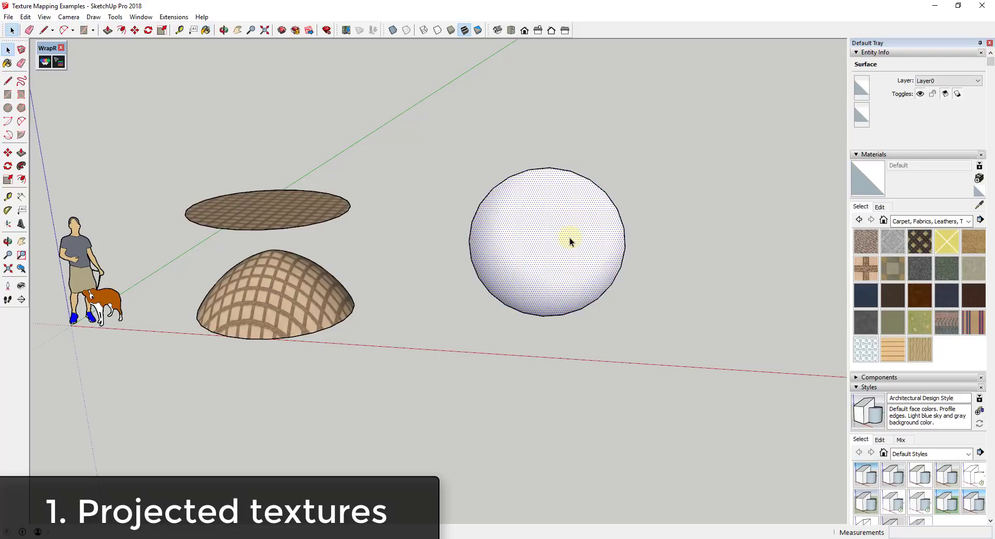
{"action": "key", "text": "m"}
{"action": "left_click", "coordinate": [559, 241]}
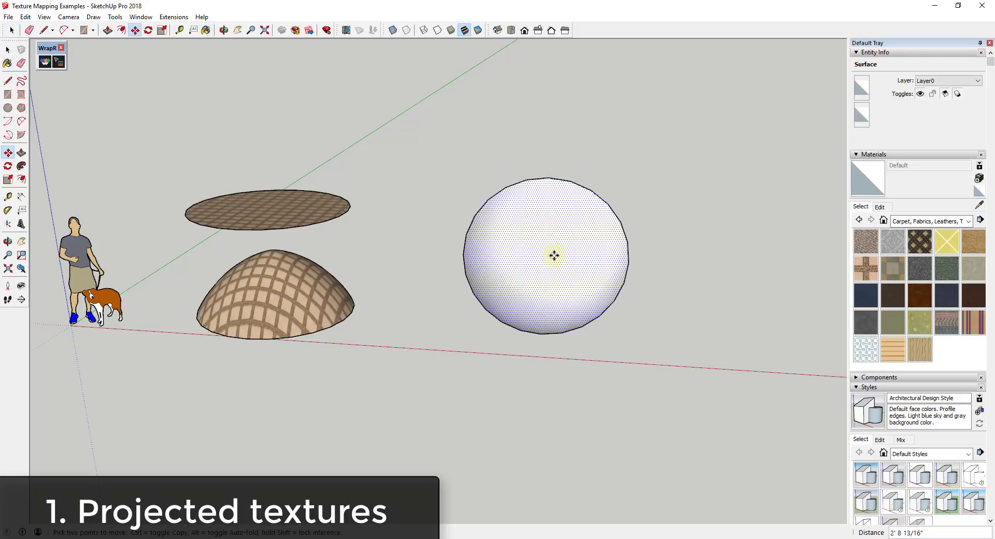
{"action": "left_click", "coordinate": [558, 273]}
{"action": "key", "text": "space"}
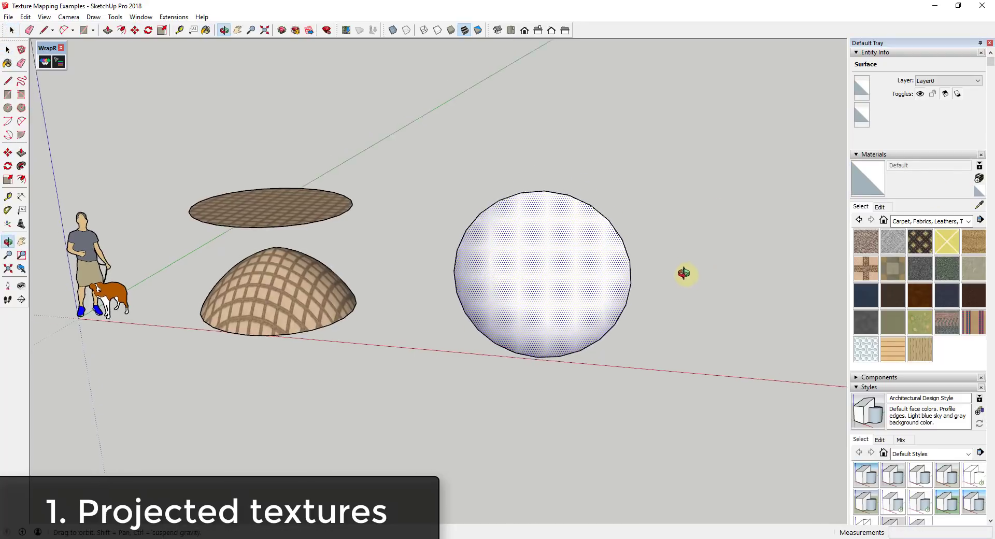
{"action": "mouse_move", "coordinate": [684, 273]}
{"action": "middle_mouse_down"}
{"action": "mouse_move", "coordinate": [622, 251]}
{"action": "mouse_move", "coordinate": [637, 252]}
{"action": "mouse_move", "coordinate": [534, 256]}
{"action": "mouse_move", "coordinate": [637, 271]}
{"action": "middle_mouse_up"}
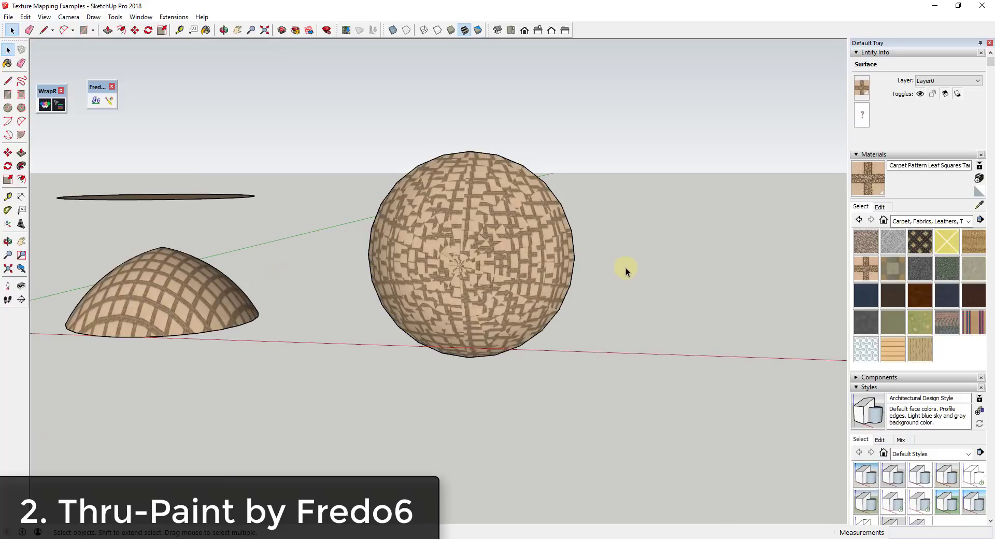
{"action": "left_click", "coordinate": [627, 267]}
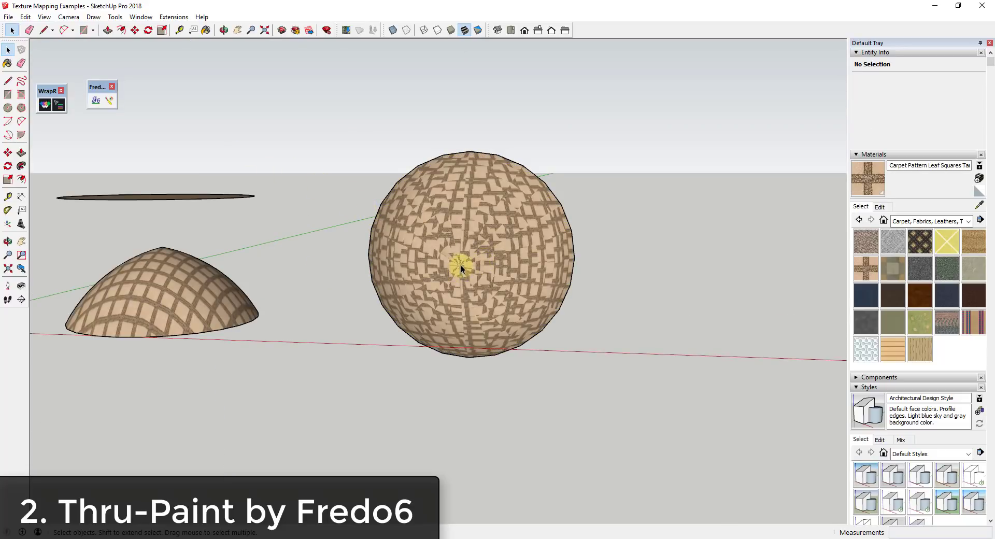
- Start Thru-Paint and paint the rotated dome with the Carpet Pattern Leaf Squares Tan material using QuadMesh UV mapping
{"action": "left_click", "coordinate": [110, 101]}
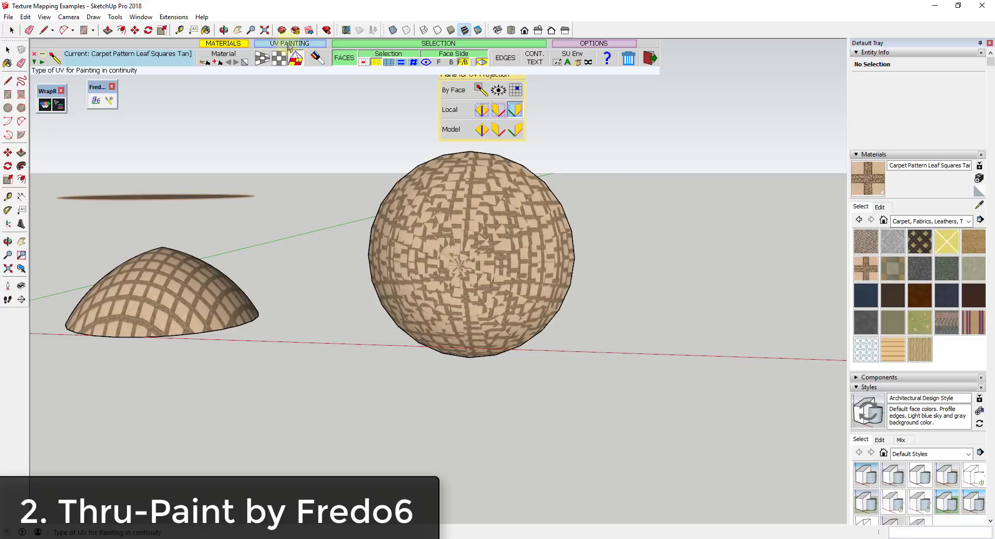
{"action": "left_click", "coordinate": [263, 64]}
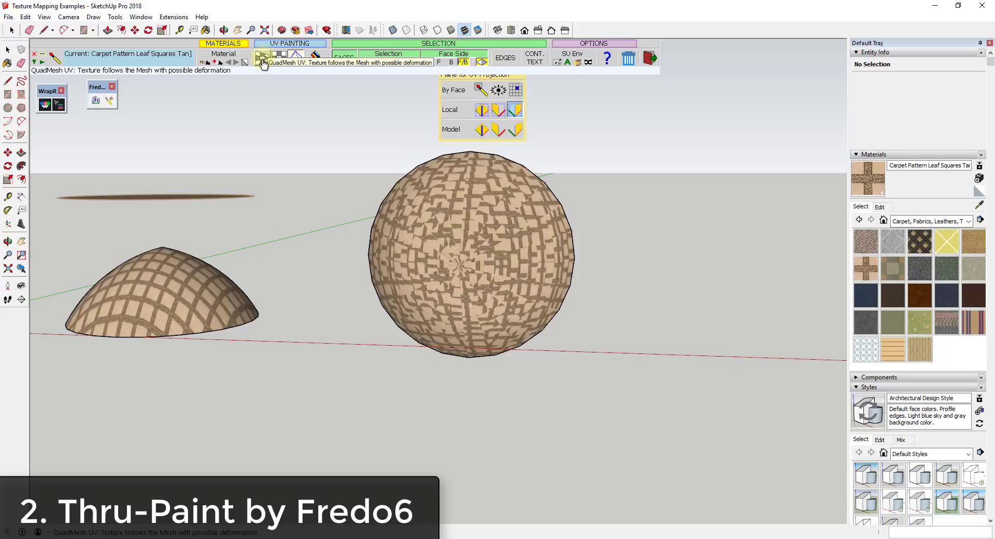
{"action": "left_click", "coordinate": [276, 63]}
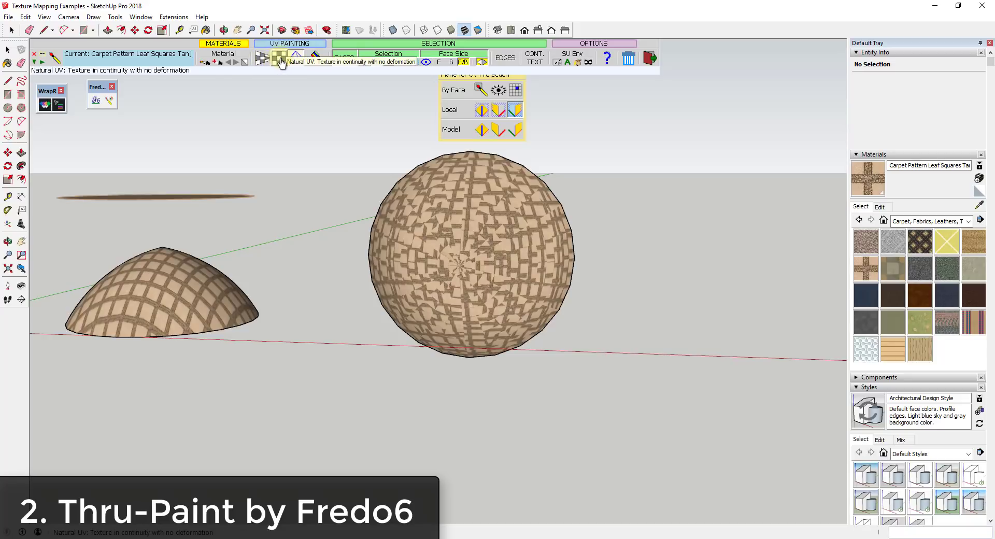
{"action": "left_click", "coordinate": [295, 61]}
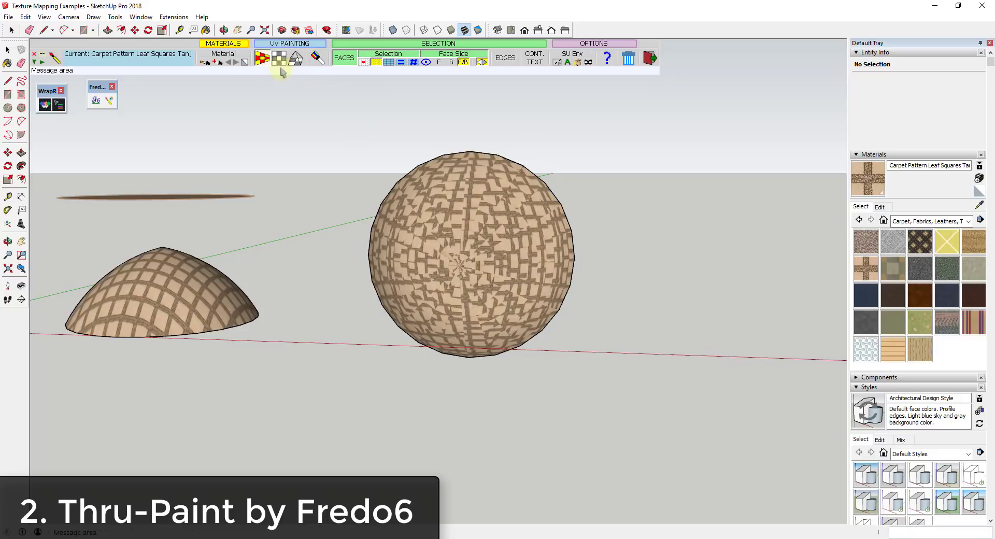
{"action": "left_click", "coordinate": [263, 58]}
{"action": "left_click", "coordinate": [450, 242]}
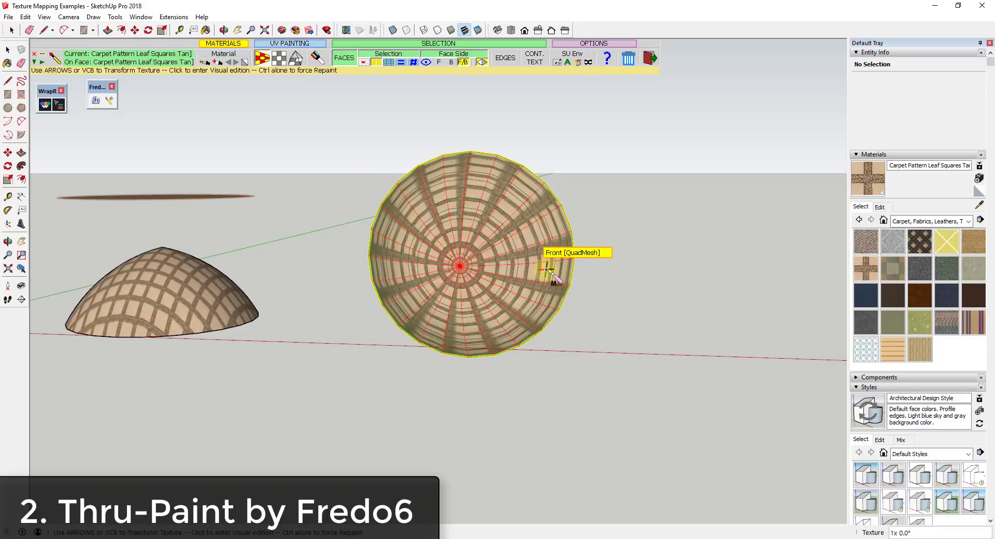
{"action": "scroll", "coordinate": [527, 254], "scroll_direction": "up", "scroll_amount": 4}
{"action": "scroll", "coordinate": [526, 254], "scroll_direction": "down", "scroll_amount": 4}
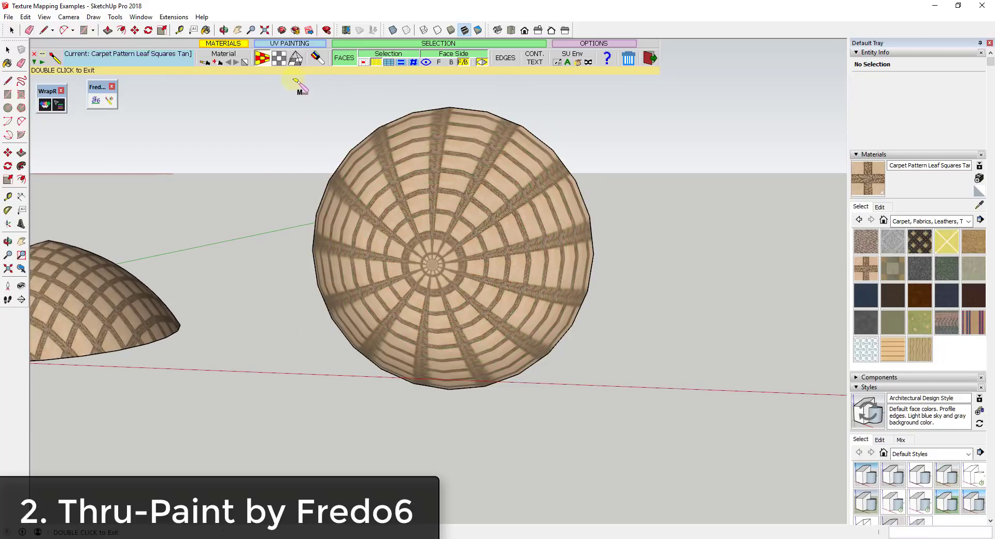
- Repaint the rotated dome with the carpet material using Natural UV mapping and check the pattern for distortion
{"action": "left_click", "coordinate": [279, 59]}
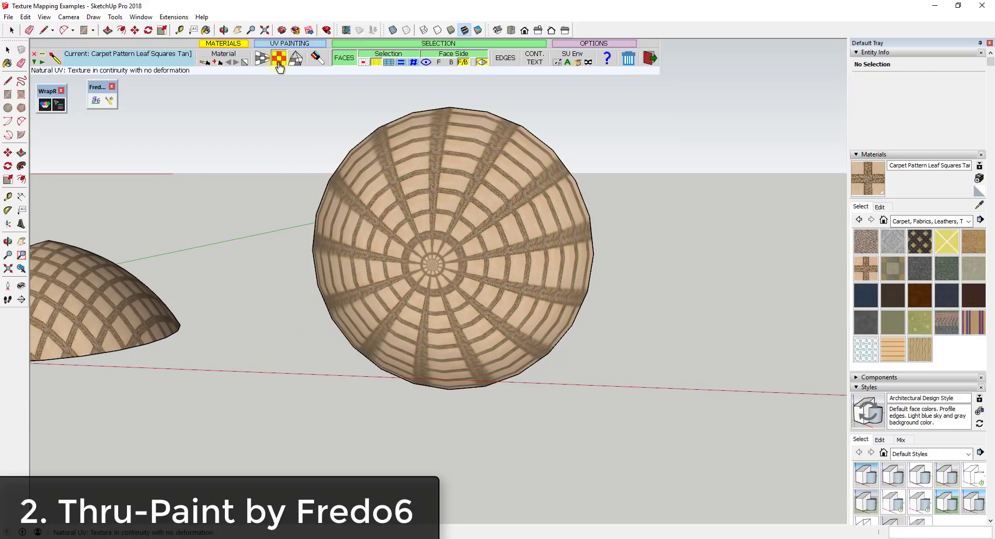
{"action": "left_click", "coordinate": [432, 265]}
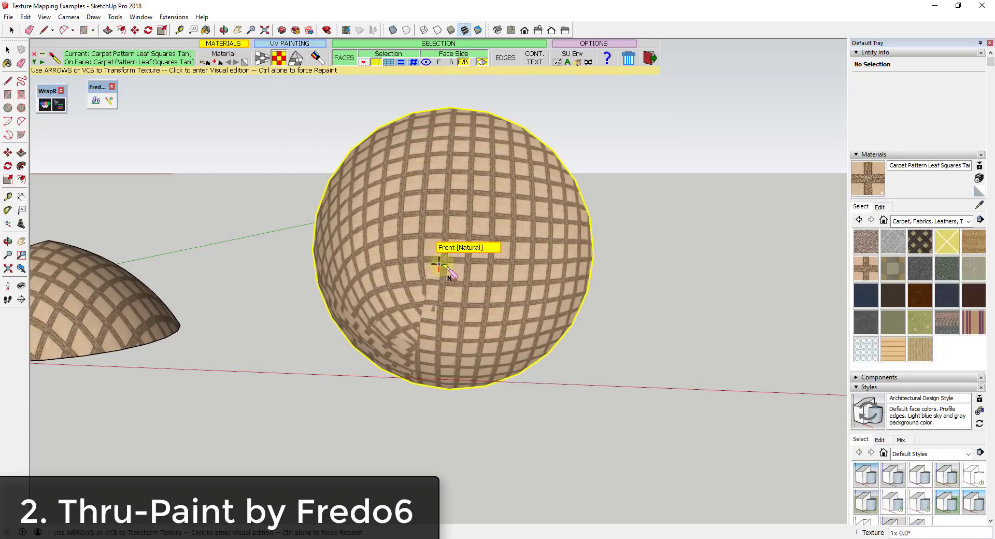
{"action": "middle_click_drag", "start_coordinate": [438, 271], "coordinate": [445, 245]}
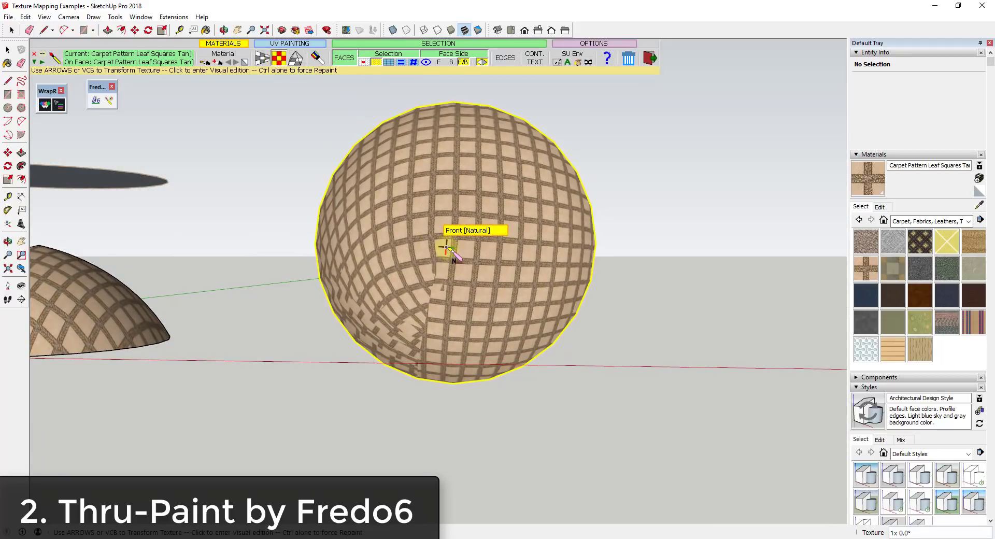
- Repaint the rotated dome with Projected UV mapping of the carpet texture and inspect the pattern from an angle
{"action": "left_click", "coordinate": [296, 58]}
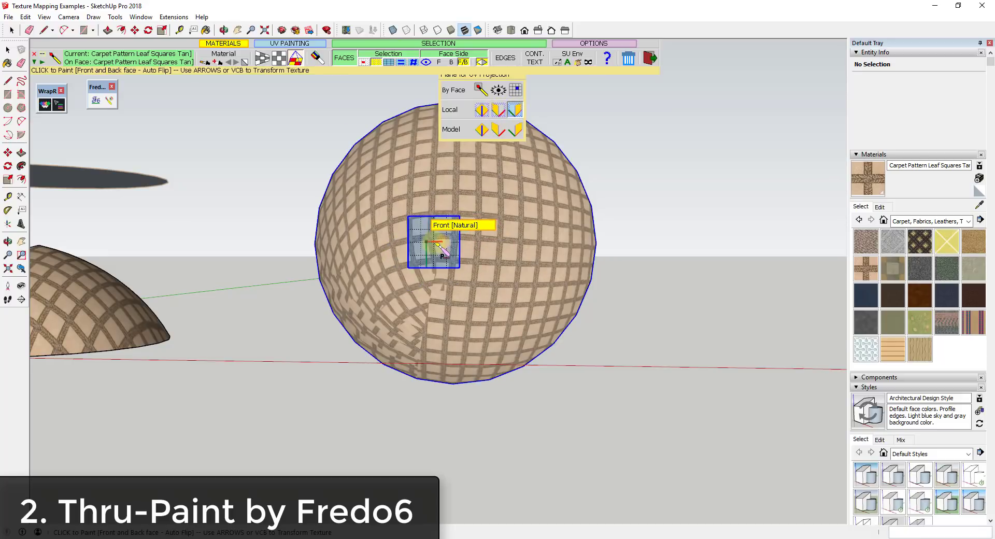
{"action": "left_click", "coordinate": [444, 250]}
{"action": "scroll", "coordinate": [518, 290], "scroll_direction": "down", "scroll_amount": 5}
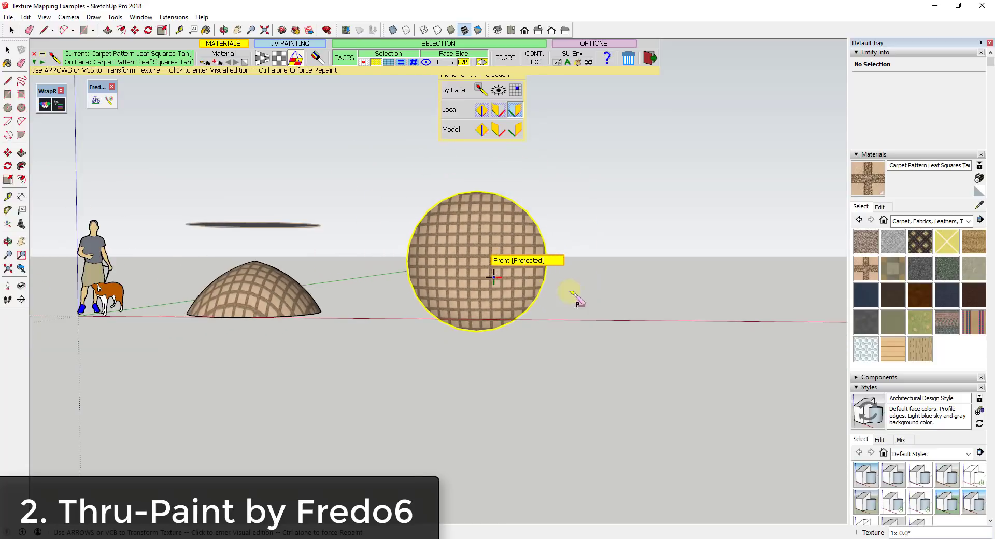
{"action": "mouse_move", "coordinate": [574, 298]}
{"action": "middle_mouse_down"}
{"action": "mouse_move", "coordinate": [382, 337]}
{"action": "mouse_move", "coordinate": [444, 238]}
{"action": "mouse_move", "coordinate": [456, 295]}
{"action": "mouse_move", "coordinate": [600, 298]}
{"action": "middle_mouse_up"}
{"action": "scroll", "coordinate": [444, 244], "scroll_direction": "up", "scroll_amount": 2}
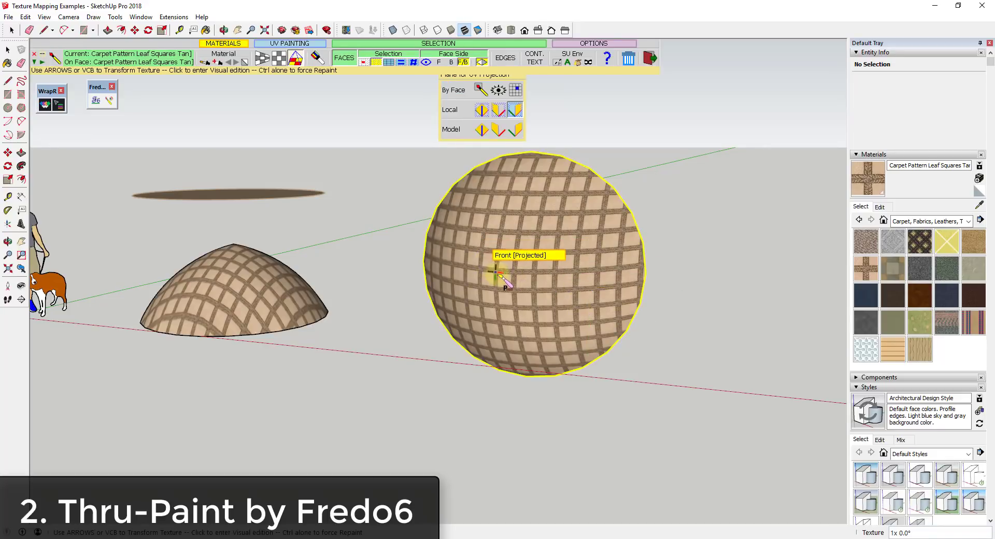
- Adjust the dome's projected texture in visual edit mode, flipping its U scale to -1, and leave Thru-Paint
{"action": "left_click", "coordinate": [496, 275]}
{"action": "left_click_drag", "start_coordinate": [496, 275], "coordinate": [534, 283]}
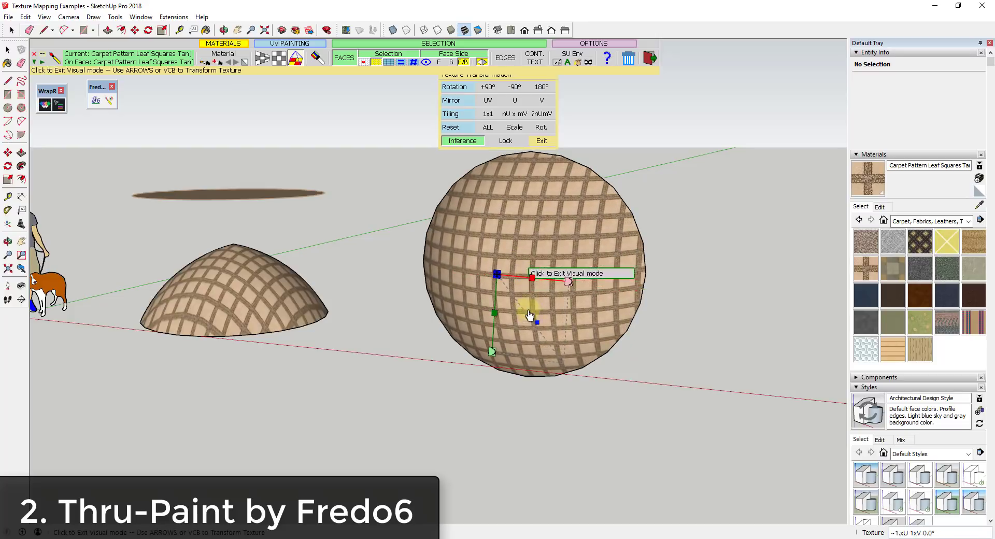
{"action": "left_click", "coordinate": [539, 332]}
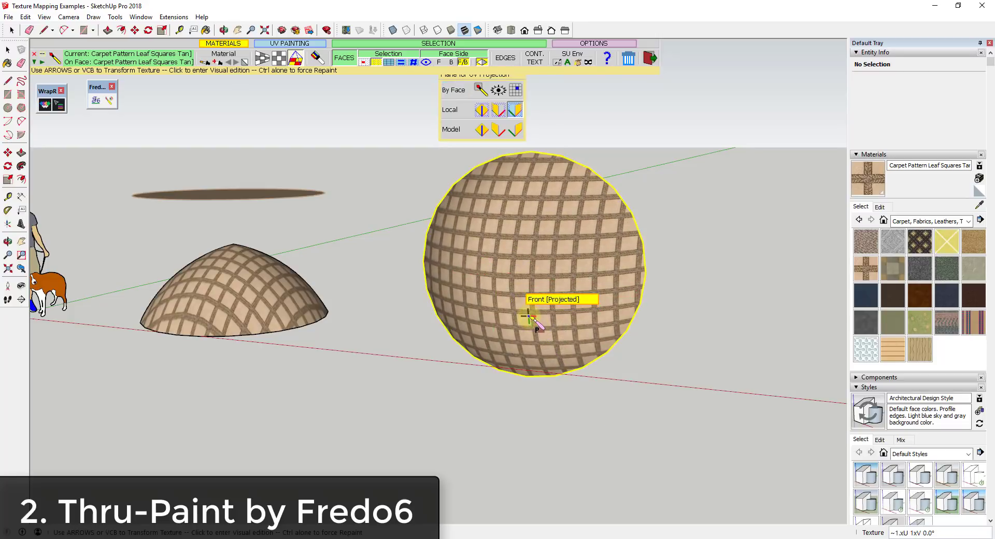
{"action": "left_click", "coordinate": [501, 263]}
{"action": "mouse_move", "coordinate": [536, 307]}
{"action": "left_mouse_down"}
{"action": "mouse_move", "coordinate": [554, 321]}
{"action": "mouse_move", "coordinate": [537, 294]}
{"action": "mouse_move", "coordinate": [542, 303]}
{"action": "left_mouse_up"}
{"action": "left_click", "coordinate": [695, 309]}
{"action": "key", "text": "space"}
- Examine how the concrete block texture breaks up across the hilly terrain group and its single surface
{"action": "scroll", "coordinate": [695, 309], "scroll_direction": "down", "scroll_amount": 5}
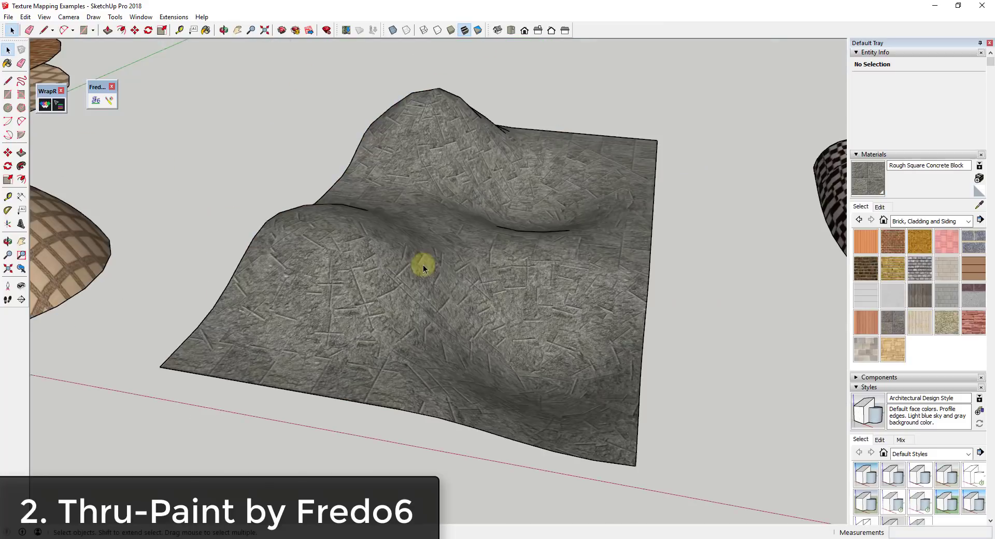
{"action": "left_click", "coordinate": [453, 260]}
{"action": "left_click", "coordinate": [449, 99]}
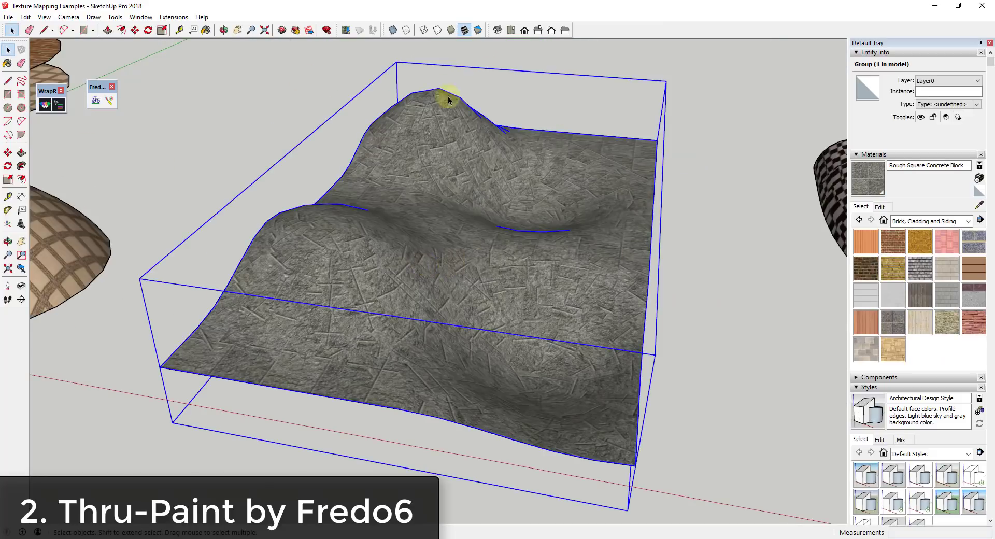
{"action": "middle_click_drag", "start_coordinate": [556, 267], "coordinate": [528, 282]}
{"action": "double_click", "coordinate": [524, 284]}
{"action": "left_click", "coordinate": [516, 272]}
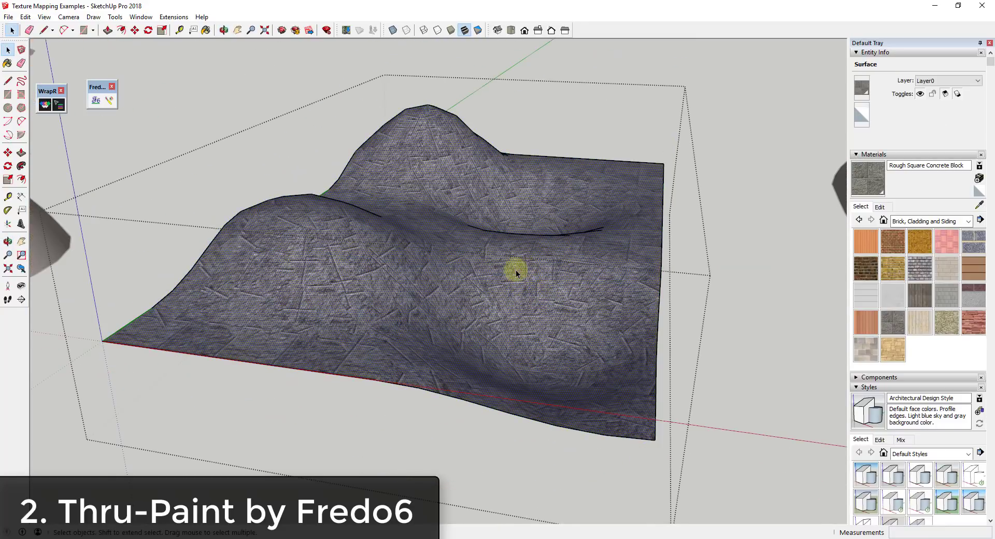
{"action": "left_click", "coordinate": [707, 311]}
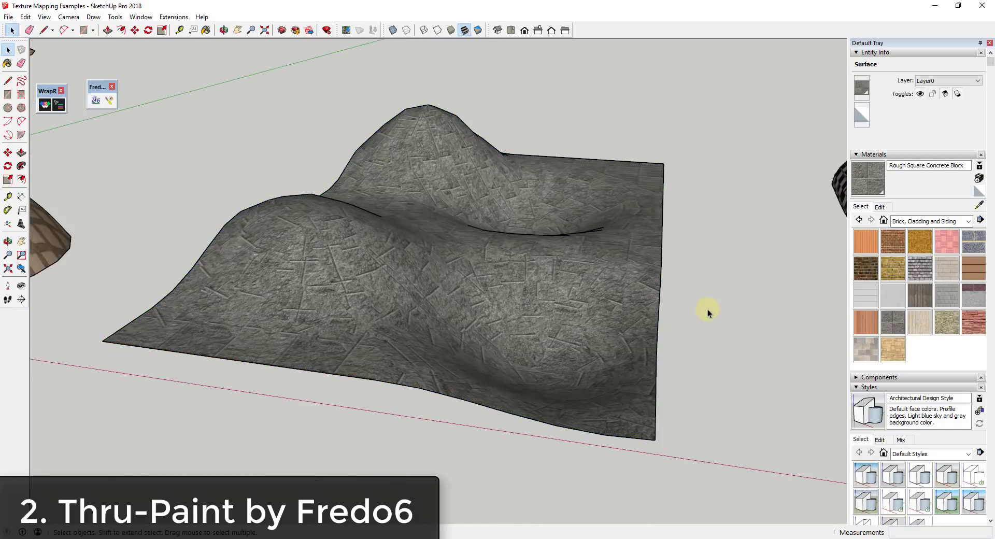
- Open the hilly terrain group for editing and select its surface
{"action": "left_click", "coordinate": [559, 253]}
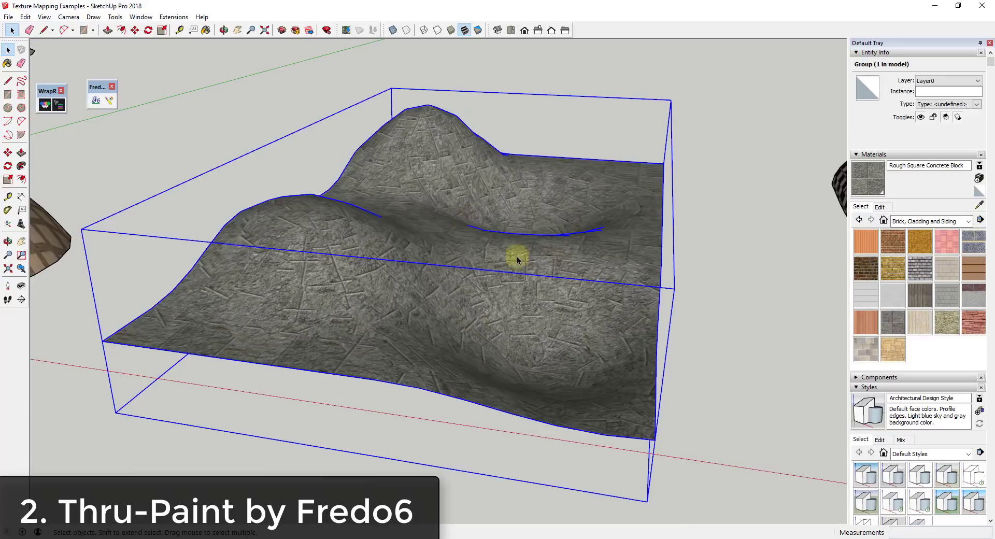
{"action": "scroll", "coordinate": [506, 277], "scroll_direction": "down", "scroll_amount": 3}
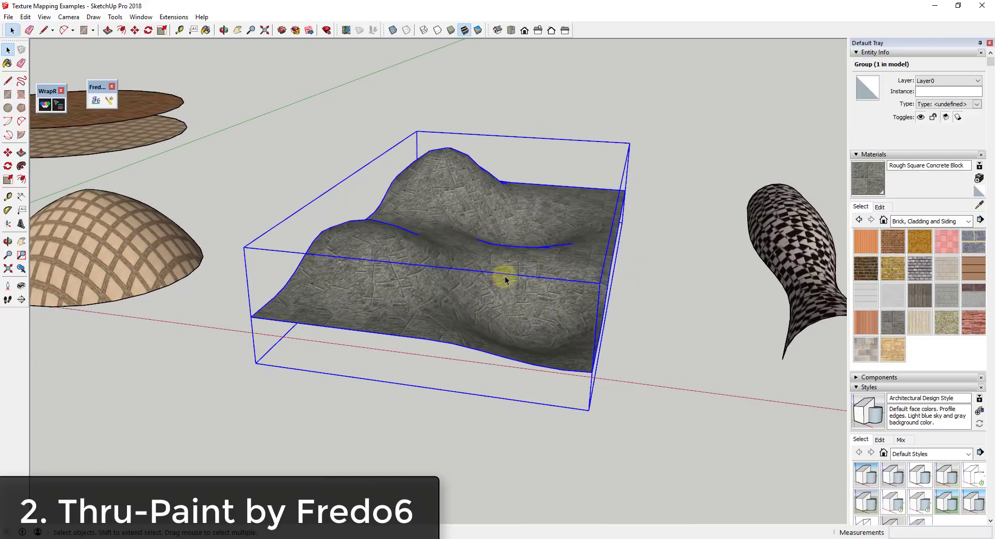
{"action": "scroll", "coordinate": [518, 278], "scroll_direction": "up", "scroll_amount": 2}
{"action": "double_click", "coordinate": [496, 269]}
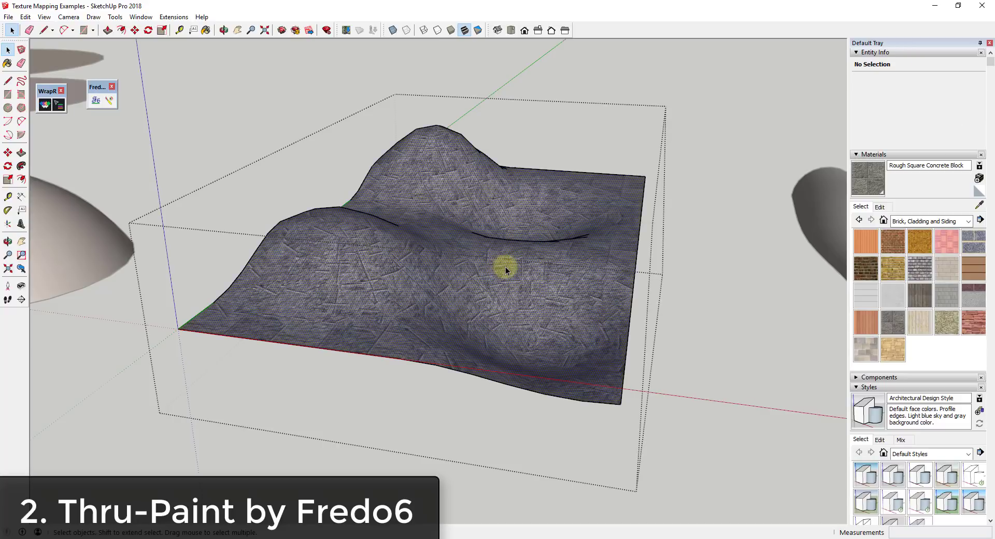
{"action": "left_click", "coordinate": [505, 267]}
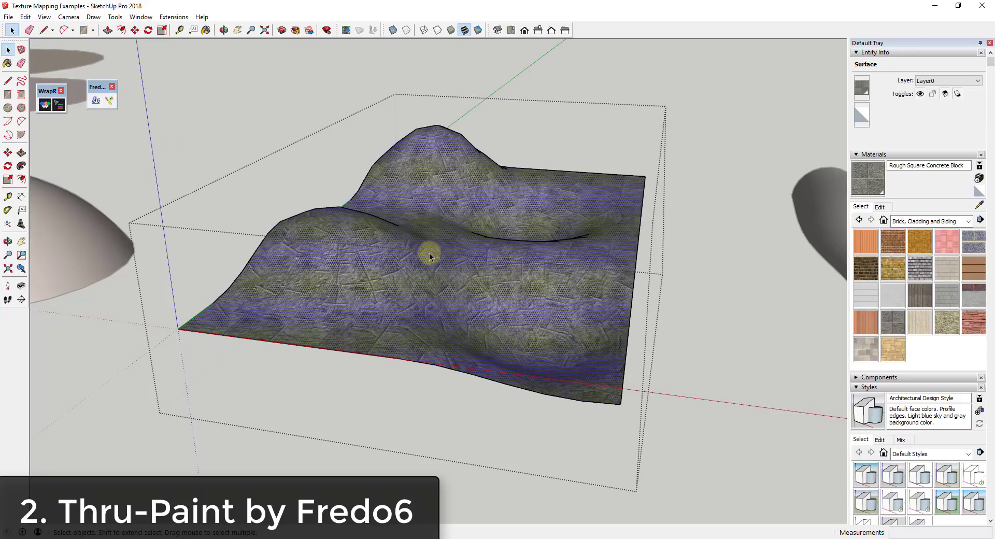
{"action": "middle_click_drag", "start_coordinate": [429, 254], "coordinate": [450, 293]}
- Start Thru-Paint and paint the terrain surface with Rough Square Concrete Block using QuadMesh UV mapping
{"action": "left_click", "coordinate": [109, 100]}
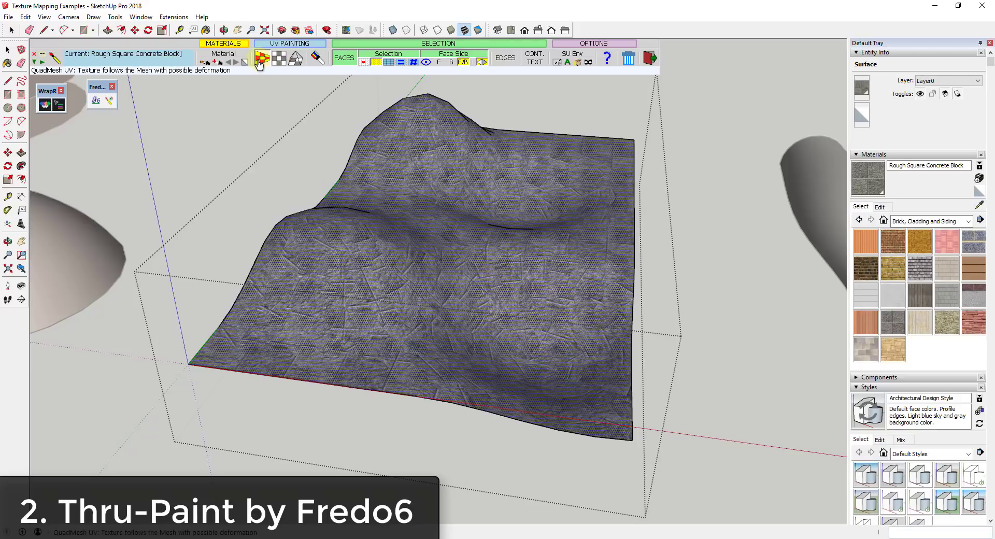
{"action": "left_click", "coordinate": [279, 58]}
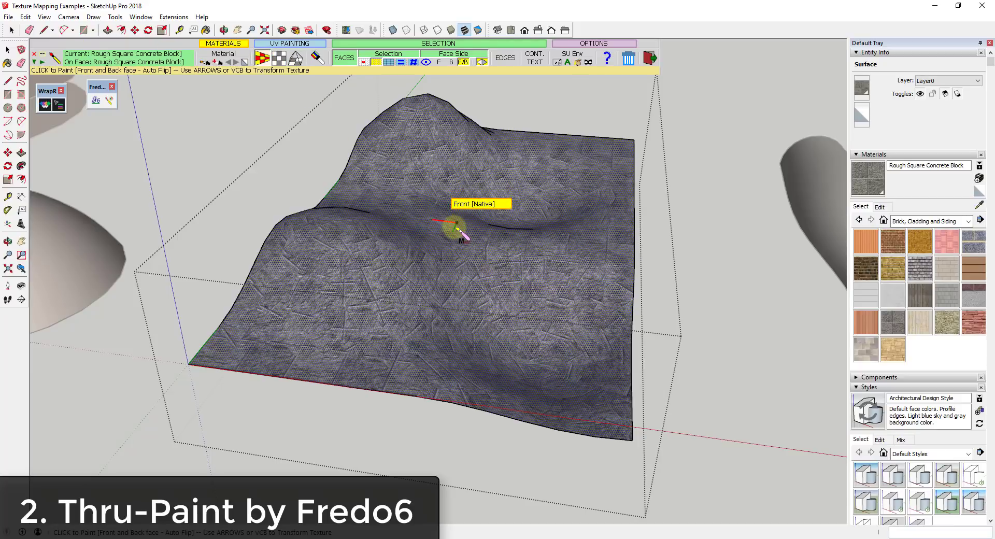
{"action": "left_click", "coordinate": [455, 230]}
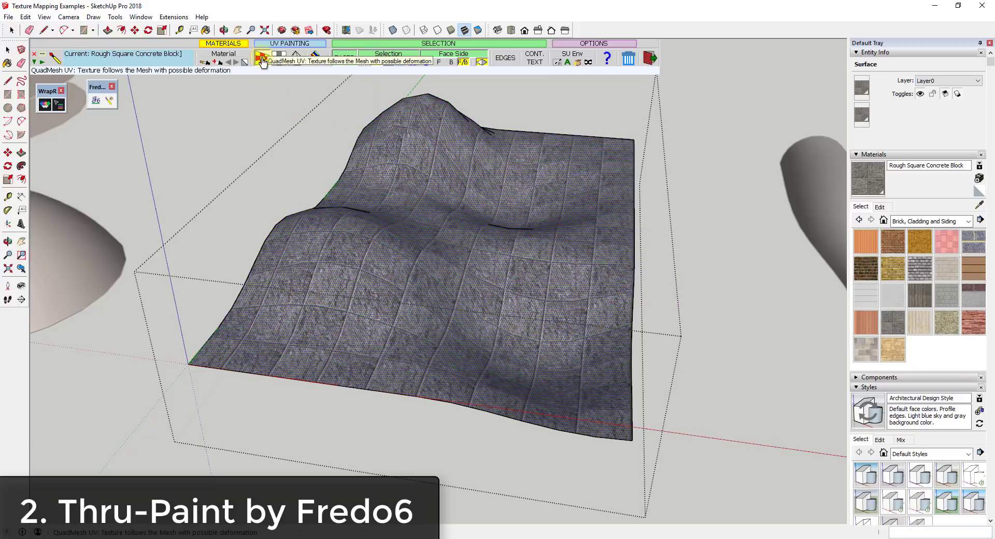
- Repaint the terrain surface with Natural UV mapping and with Projected UV on the local blue-axis plane to compare the patterns
{"action": "left_click", "coordinate": [279, 58]}
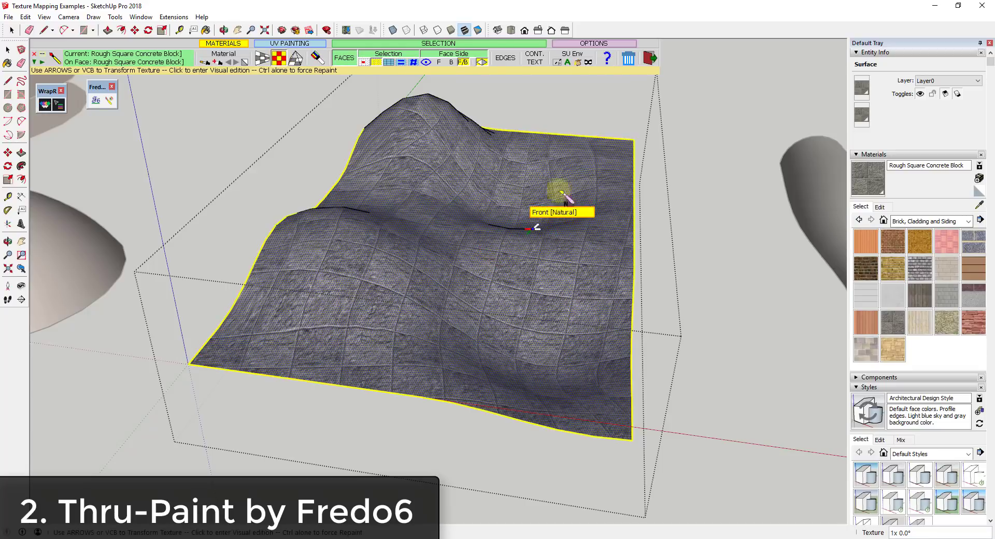
{"action": "mouse_move", "coordinate": [478, 236]}
{"action": "middle_mouse_down"}
{"action": "mouse_move", "coordinate": [515, 359]}
{"action": "mouse_move", "coordinate": [460, 226]}
{"action": "middle_mouse_up"}
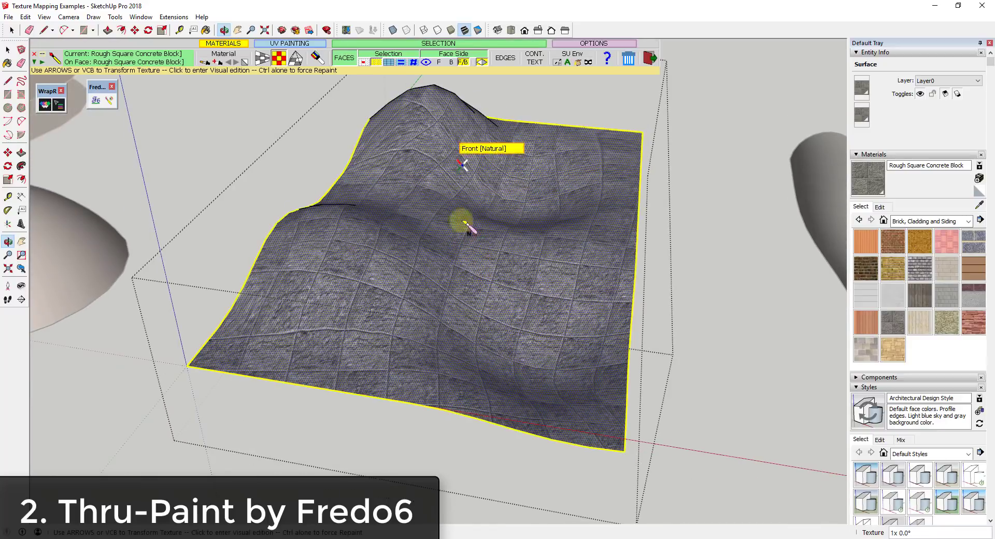
{"action": "left_click", "coordinate": [296, 60]}
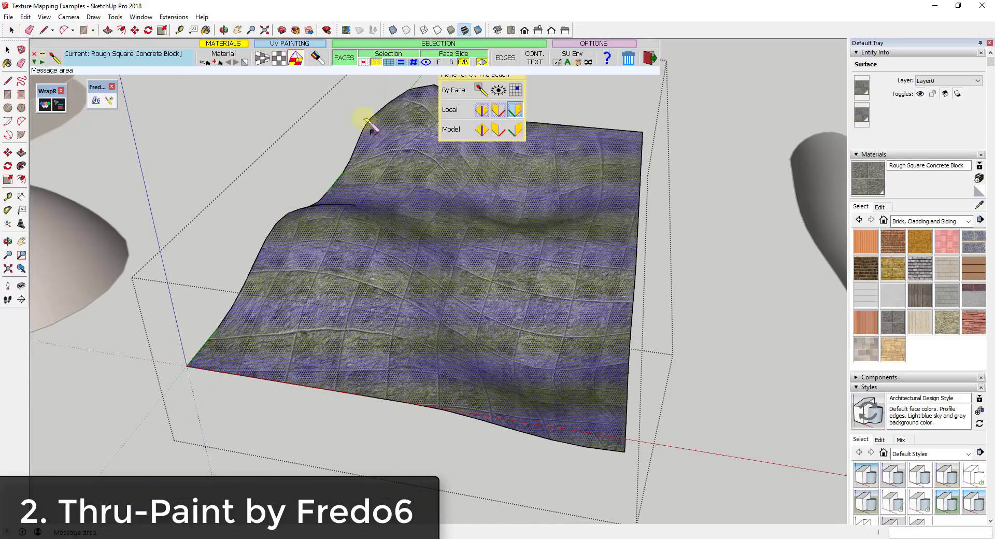
{"action": "left_click", "coordinate": [481, 109]}
{"action": "left_click", "coordinate": [496, 229]}
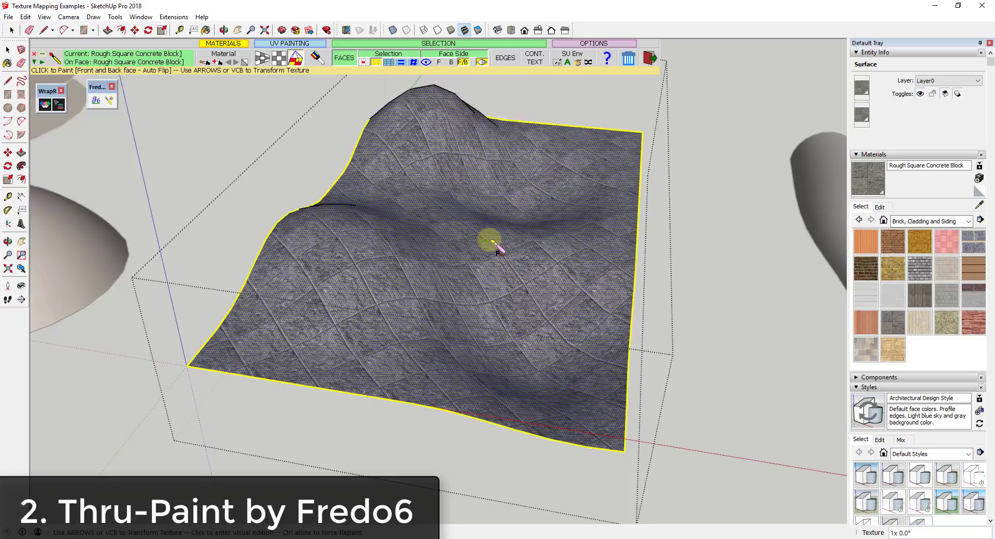
{"action": "middle_click_drag", "start_coordinate": [500, 224], "coordinate": [498, 243]}
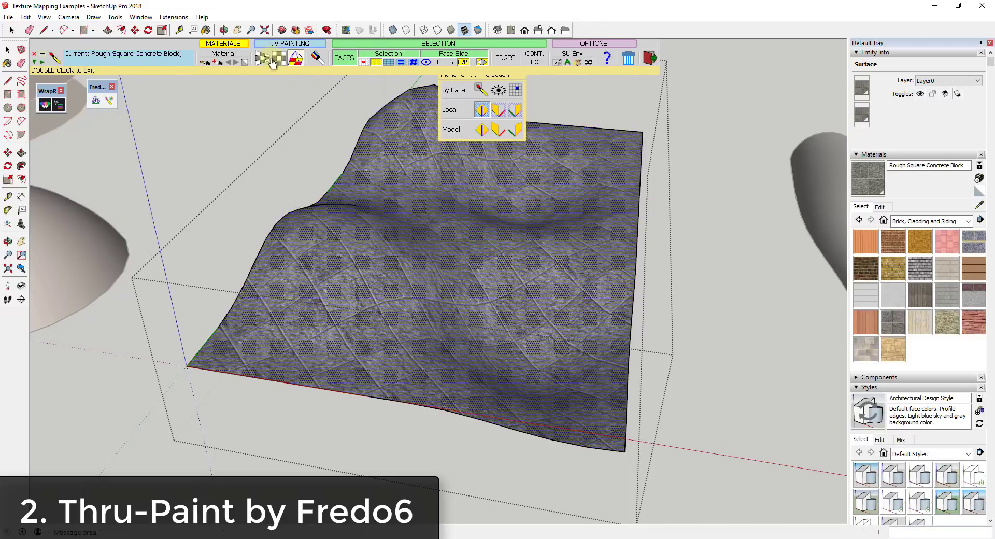
- Repaint the terrain surface with QuadMesh UV mapping and adjust its concrete texture with the visual edit handles
{"action": "left_click", "coordinate": [262, 58]}
{"action": "left_click", "coordinate": [480, 254]}
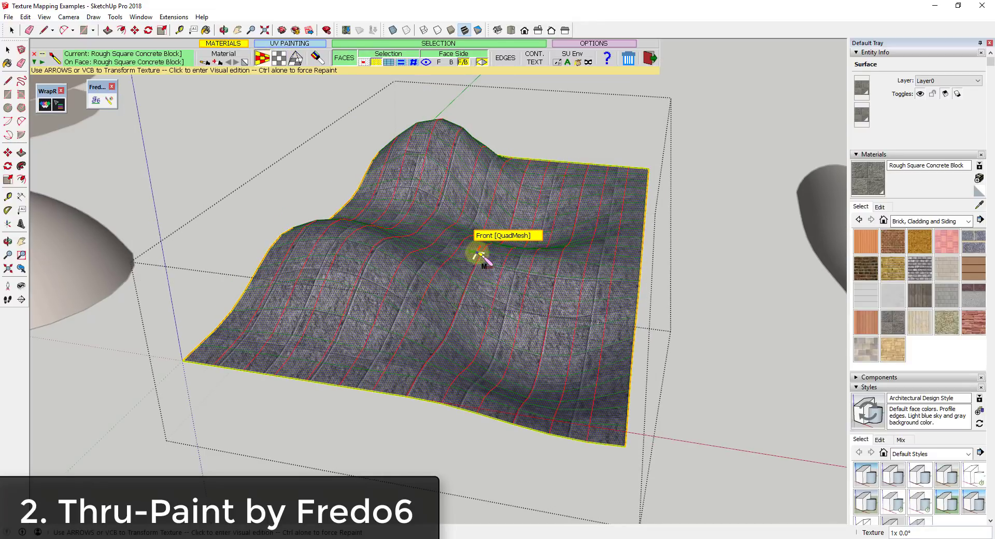
{"action": "left_click", "coordinate": [473, 263]}
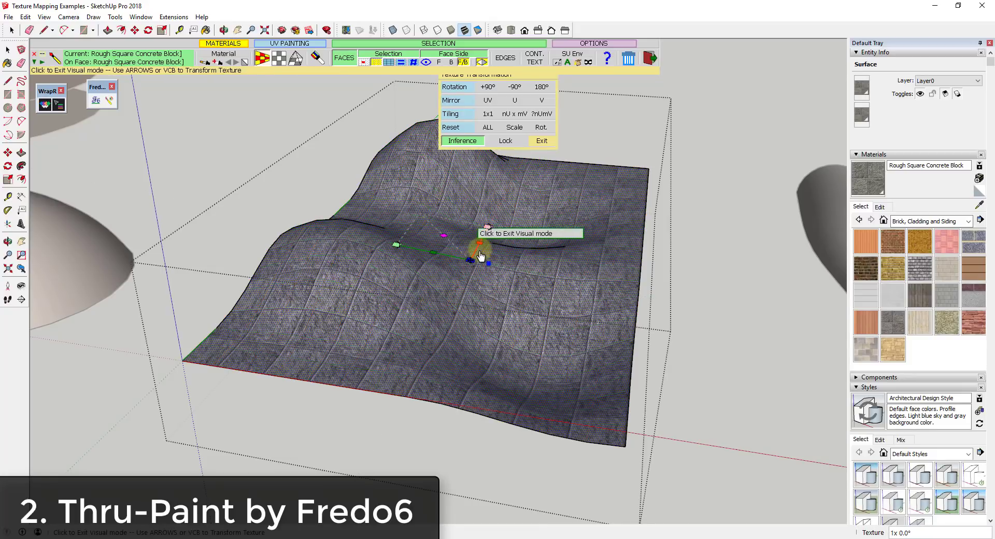
{"action": "left_click_drag", "start_coordinate": [444, 248], "coordinate": [567, 285]}
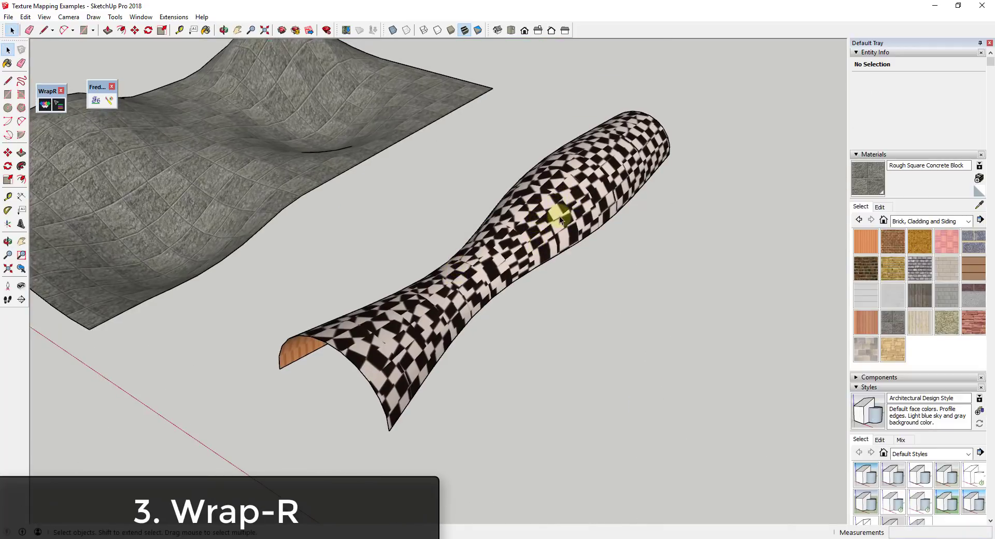
- Select the black-and-white checkered curved tube component beside the terrain and inspect its broken pattern
{"action": "left_click", "coordinate": [544, 216]}
{"action": "middle_click_drag", "start_coordinate": [516, 216], "coordinate": [534, 200]}
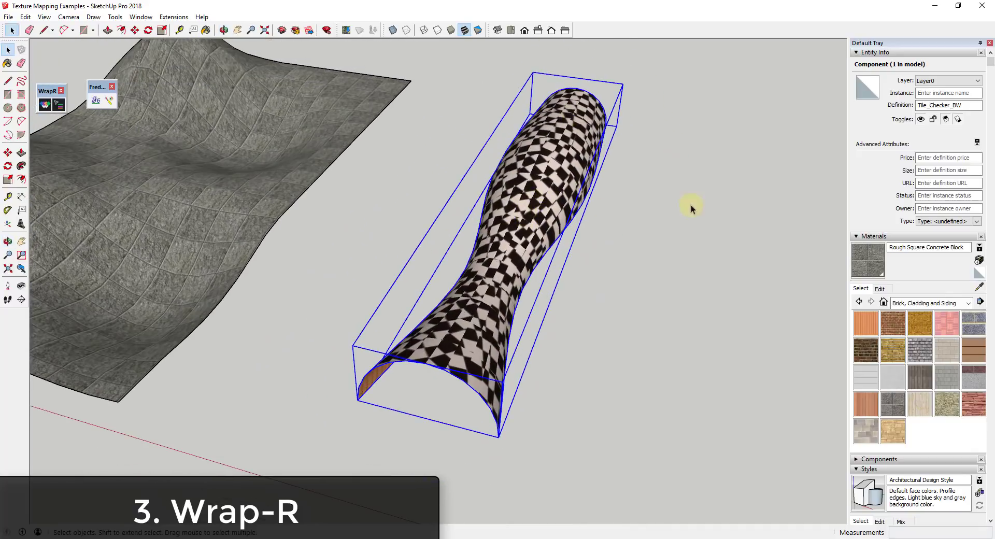
{"action": "middle_click_drag", "start_coordinate": [426, 228], "coordinate": [551, 228]}
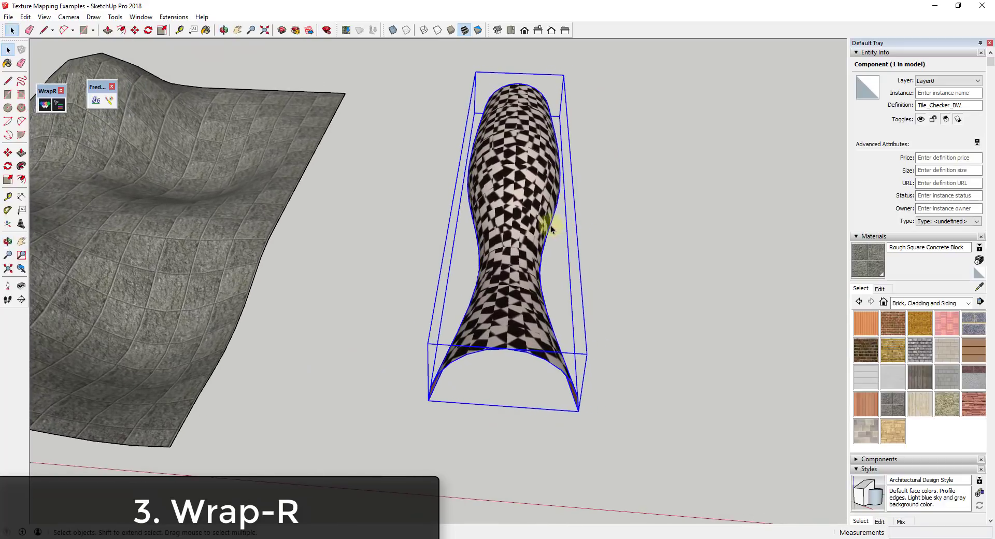
- Explode the checkered curved tube component and send its selected geometry to Wrap-R
{"action": "right_click", "coordinate": [511, 167]}
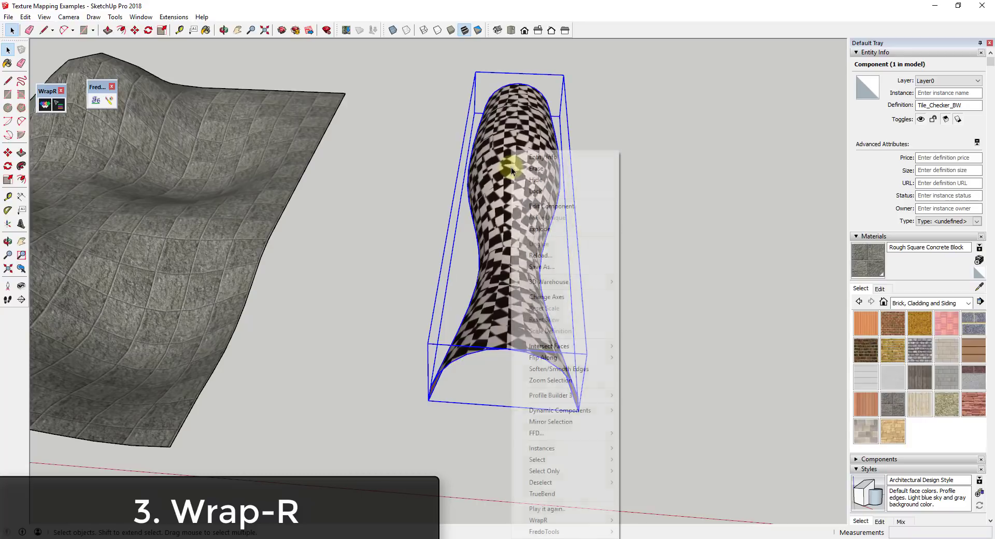
{"action": "left_click", "coordinate": [534, 228]}
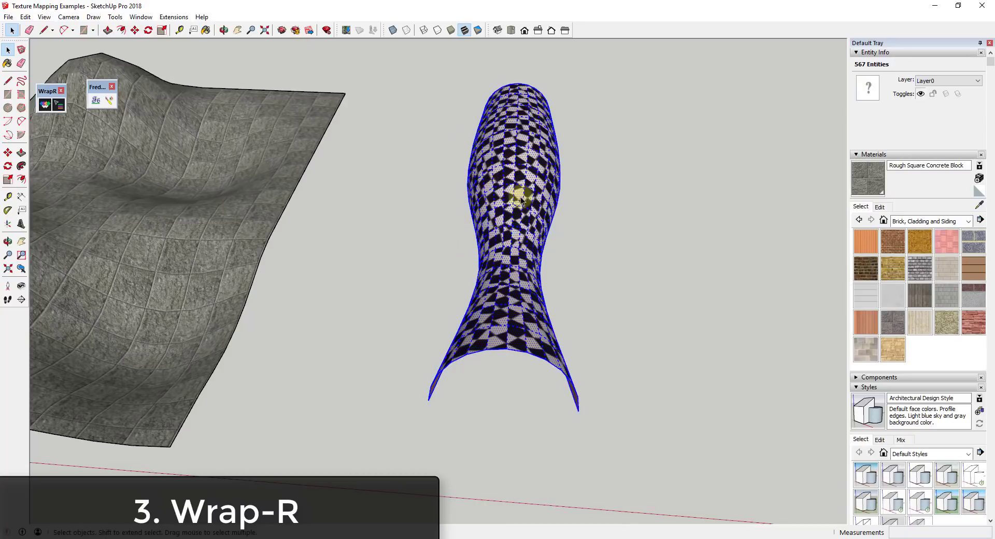
{"action": "middle_click_drag", "start_coordinate": [49, 127], "coordinate": [44, 106]}
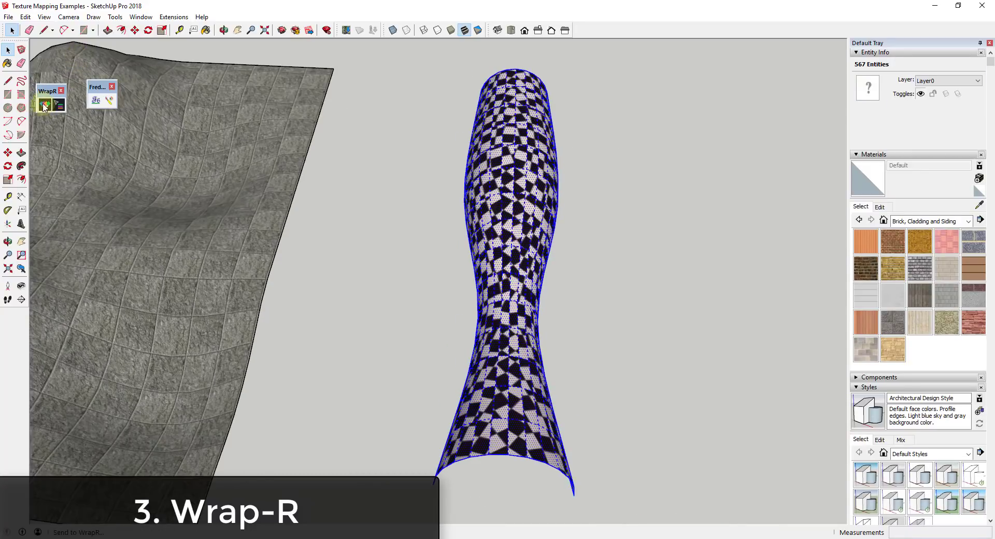
{"action": "left_click", "coordinate": [44, 106]}
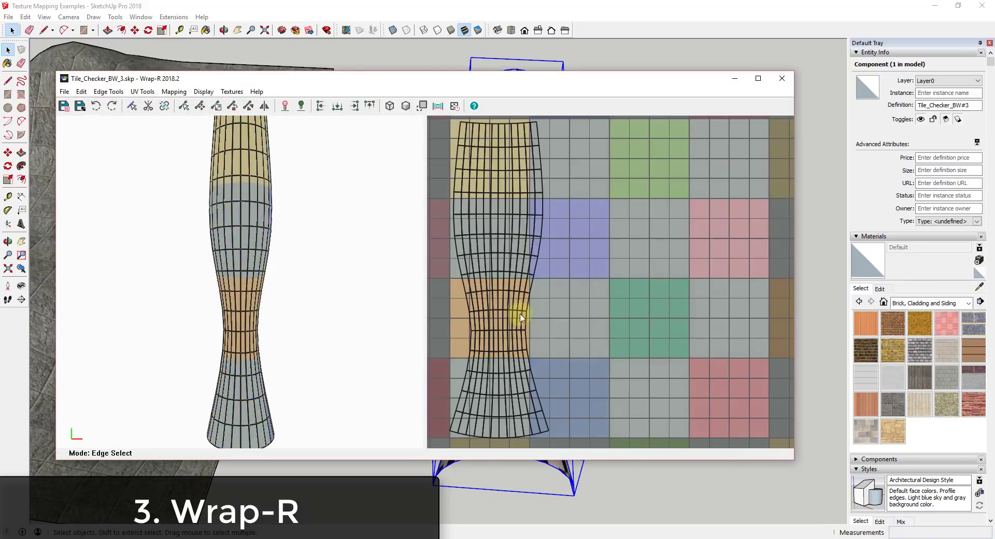
- Try splitting the tube's UV map along its middle edge loop, and show the black-and-white checker texture in the preview
{"action": "left_click", "coordinate": [456, 272]}
{"action": "left_click", "coordinate": [153, 109]}
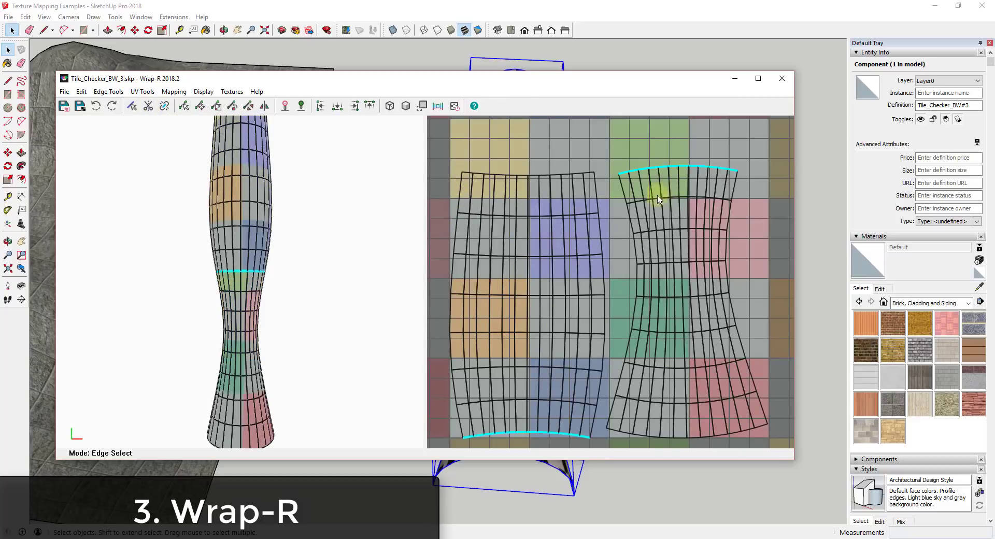
{"action": "left_click", "coordinate": [230, 93]}
{"action": "left_click", "coordinate": [259, 127]}
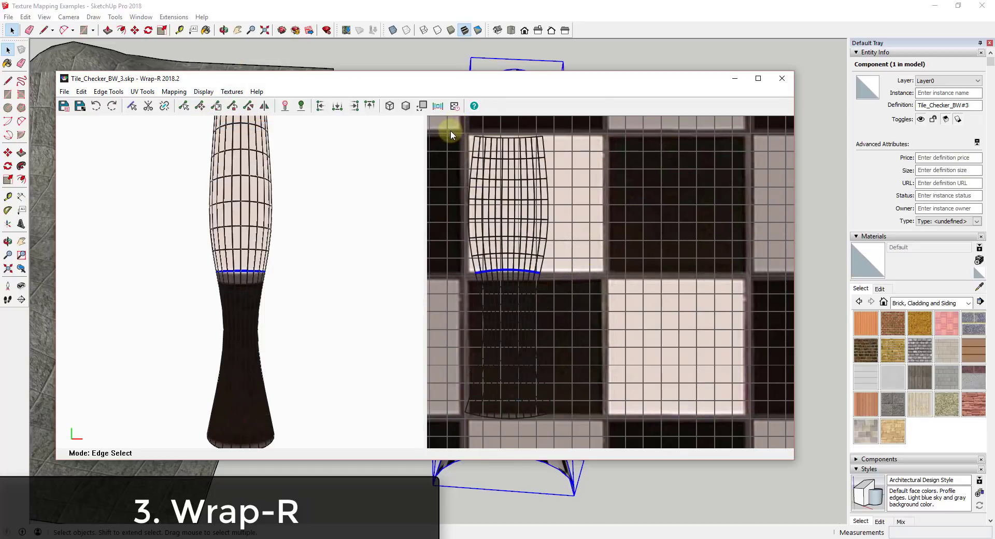
- Select all of the tube's UV points and scale the UV mesh up over the checker texture for smaller squares
{"action": "left_click_drag", "start_coordinate": [456, 129], "coordinate": [573, 435]}
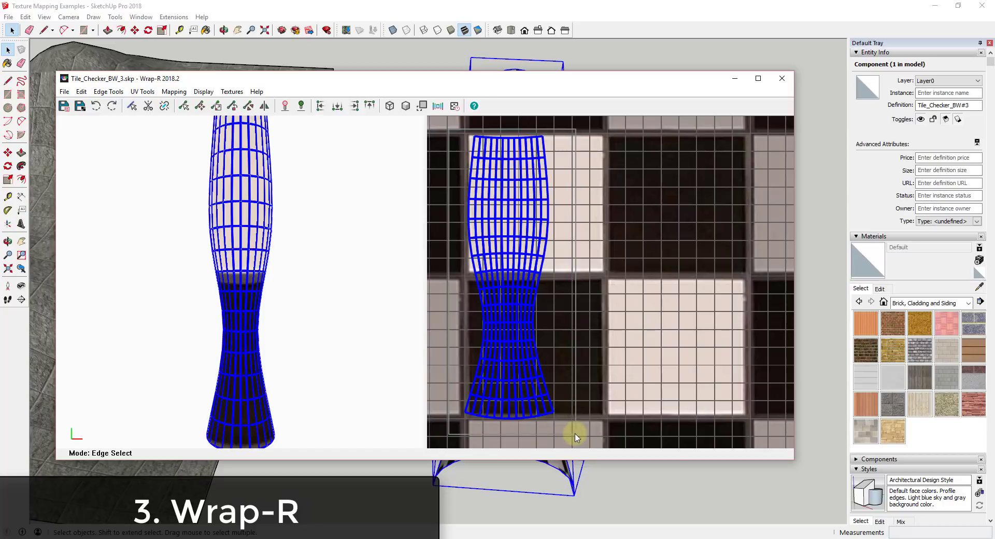
{"action": "left_click", "coordinate": [183, 106]}
{"action": "scroll", "coordinate": [515, 182], "scroll_direction": "down", "scroll_amount": 4}
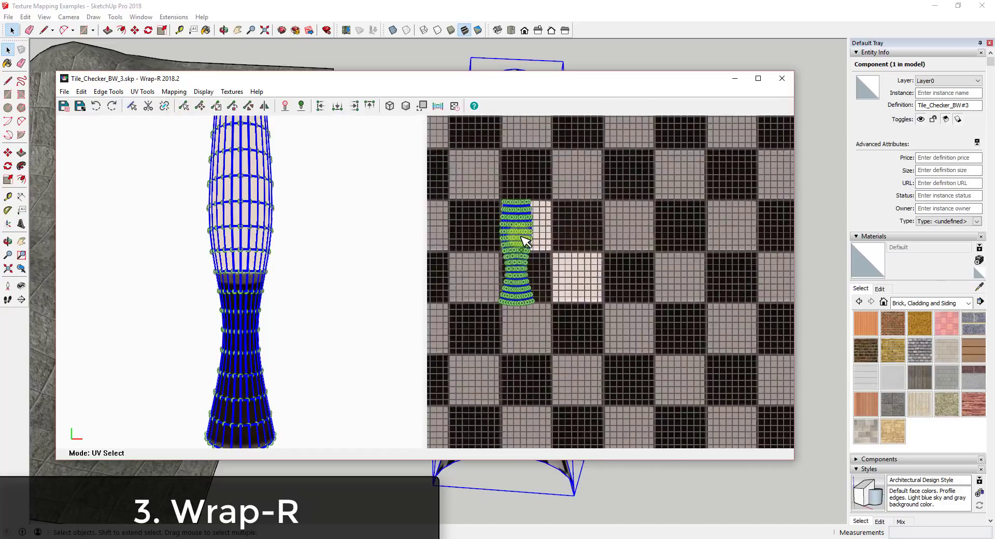
{"action": "scroll", "coordinate": [525, 241], "scroll_direction": "down", "scroll_amount": 3}
{"action": "key", "text": "s"}
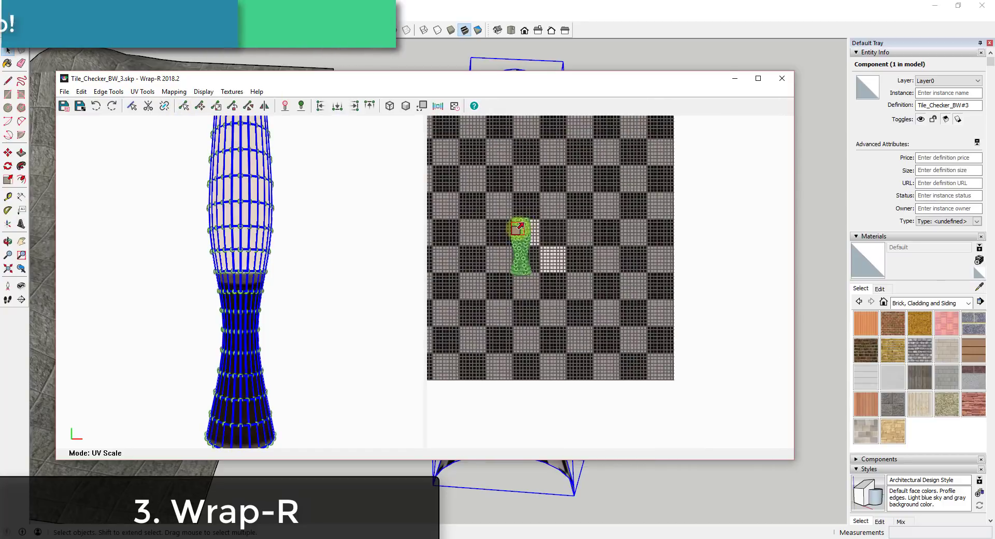
{"action": "left_click_drag", "start_coordinate": [527, 229], "coordinate": [284, 206]}
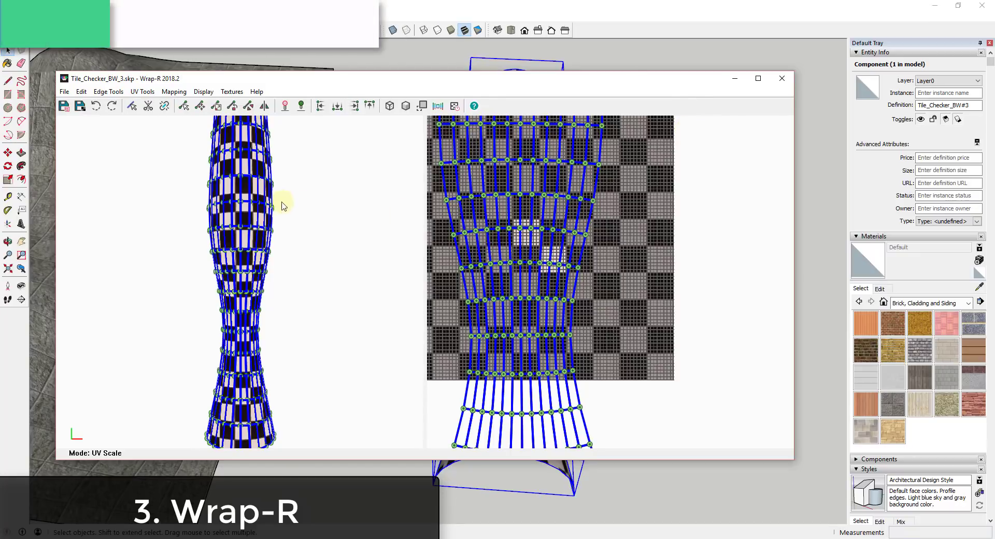
{"action": "left_click_drag", "start_coordinate": [507, 269], "coordinate": [275, 195]}
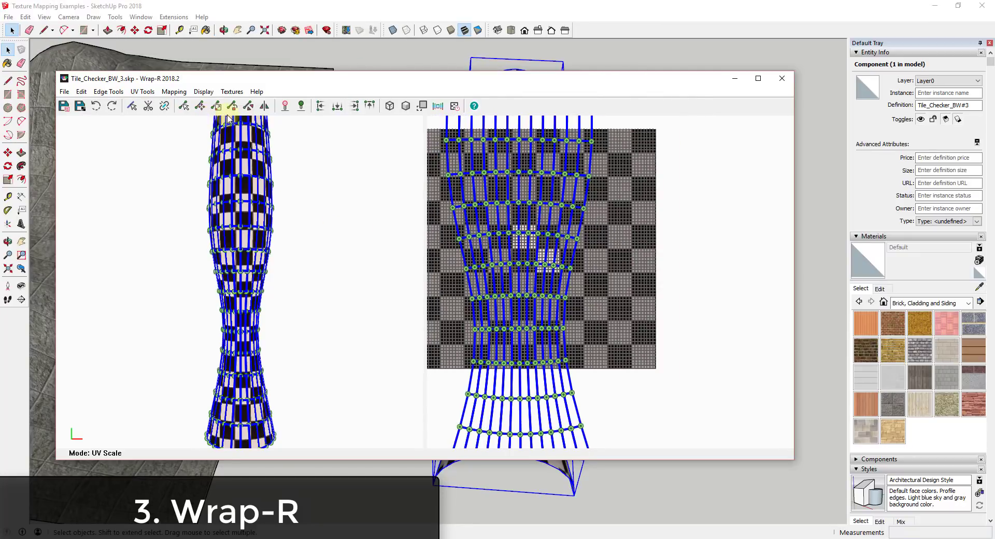
- Move the enlarged UV mesh over the checker texture to adjust the pattern's placement on the tube
{"action": "left_click_drag", "start_coordinate": [477, 234], "coordinate": [490, 169]}
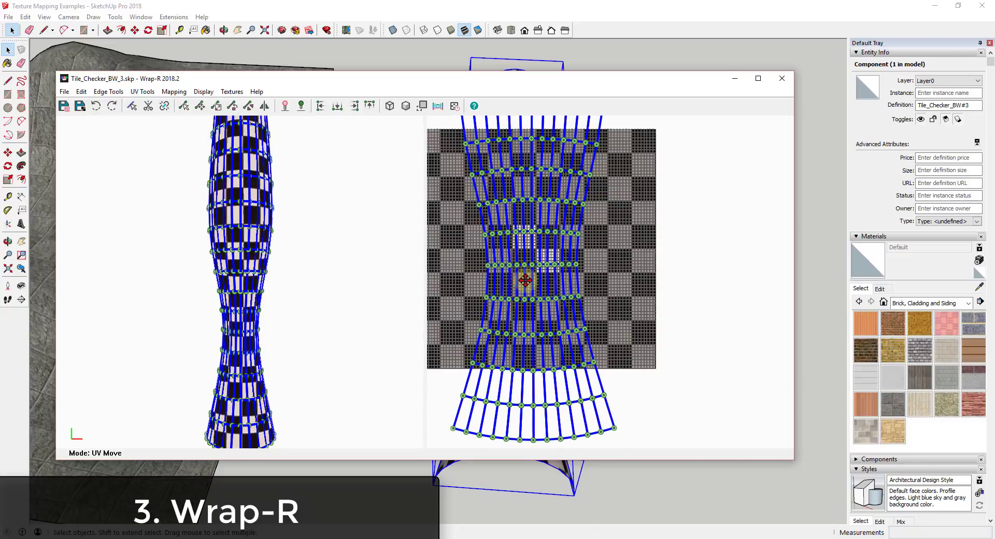
{"action": "scroll", "coordinate": [531, 326], "scroll_direction": "up", "scroll_amount": 3}
{"action": "scroll", "coordinate": [530, 322], "scroll_direction": "down", "scroll_amount": 6}
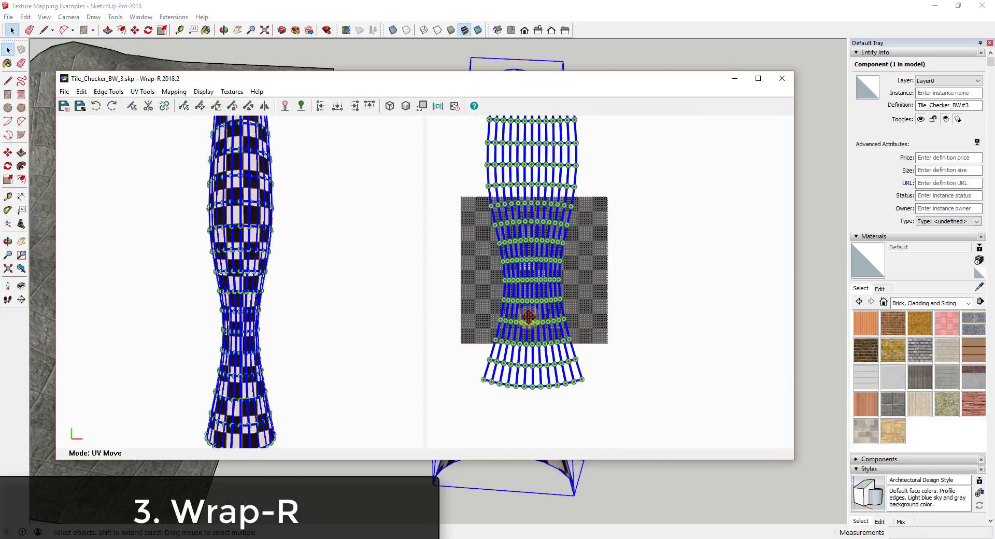
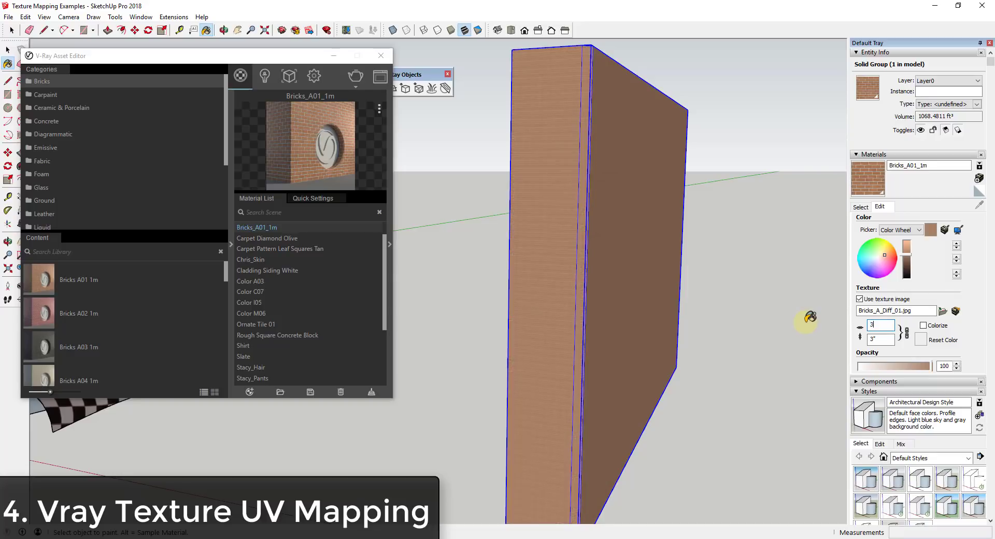
- Set the Bricks_A01_1m texture size on the wall group to 3'
{"action": "type", "text": "'"}
{"action": "key", "text": "Return"}
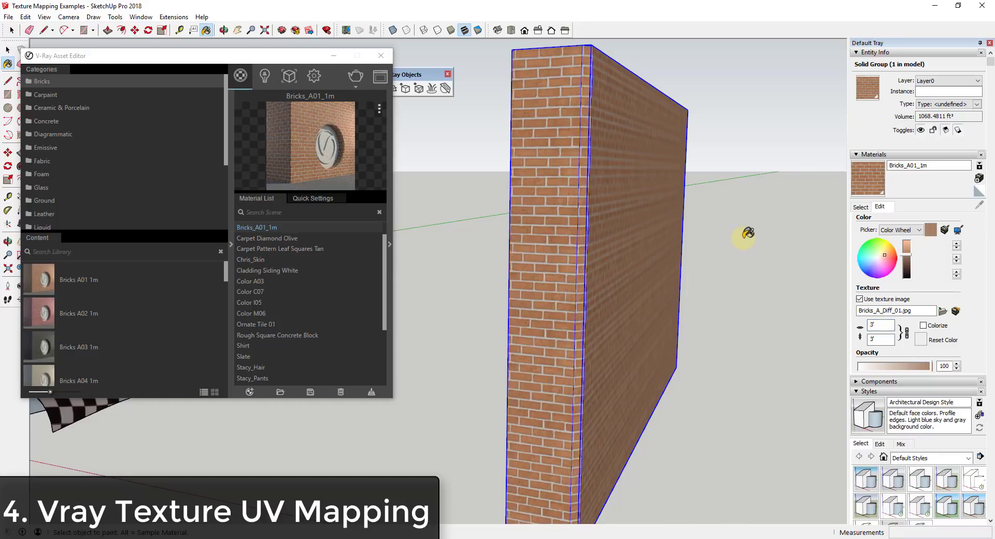
- Examine how the brick courses and joints meet around the wall's curved corner
{"action": "scroll", "coordinate": [569, 196], "scroll_direction": "up", "scroll_amount": 8}
{"action": "middle_click_drag", "start_coordinate": [578, 197], "coordinate": [599, 178]}
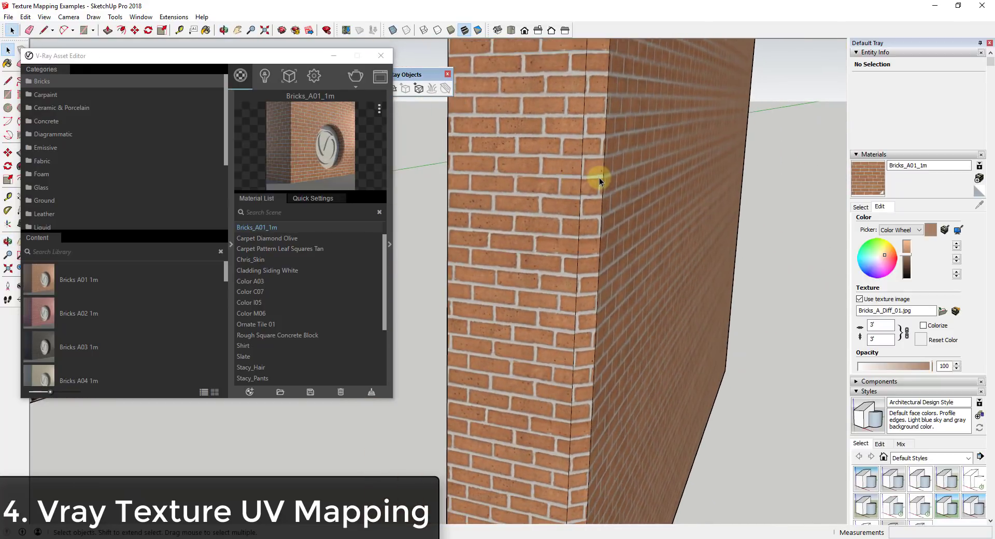
{"action": "scroll", "coordinate": [610, 179], "scroll_direction": "up", "scroll_amount": 4}
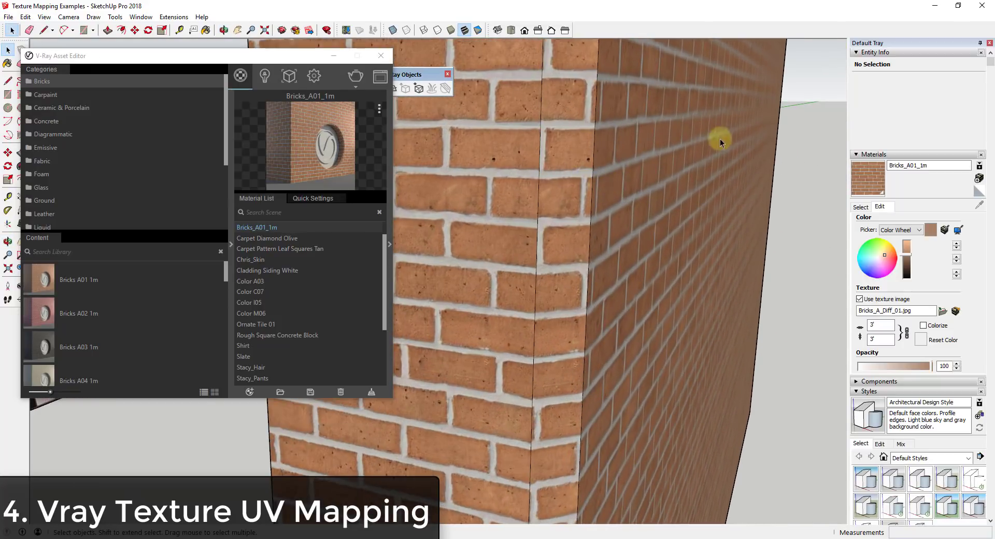
{"action": "scroll", "coordinate": [588, 148], "scroll_direction": "down", "scroll_amount": 5}
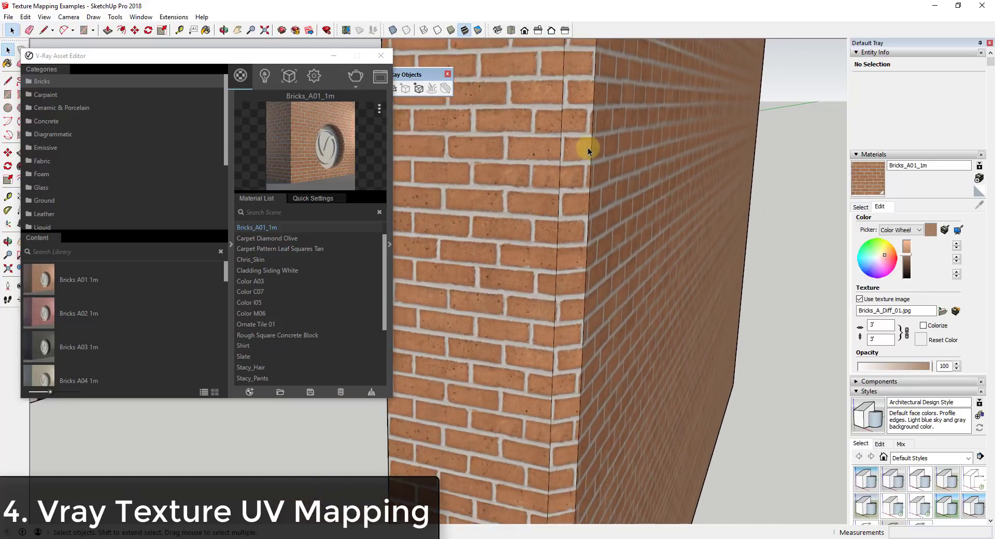
{"action": "scroll", "coordinate": [580, 164], "scroll_direction": "up", "scroll_amount": 3}
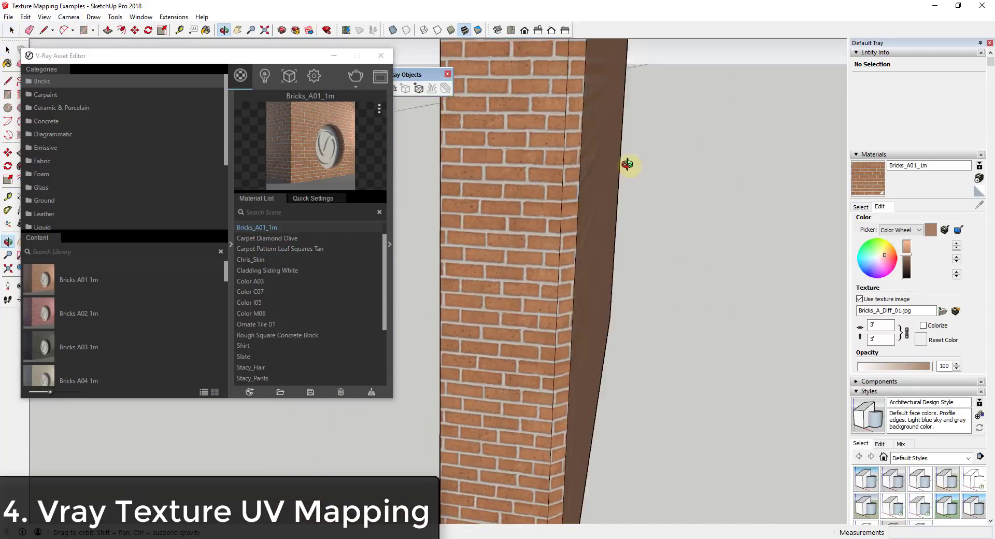
{"action": "scroll", "coordinate": [629, 159], "scroll_direction": "down", "scroll_amount": 5}
{"action": "middle_click_drag", "start_coordinate": [582, 156], "coordinate": [567, 158]}
{"action": "scroll", "coordinate": [562, 251], "scroll_direction": "up", "scroll_amount": 6}
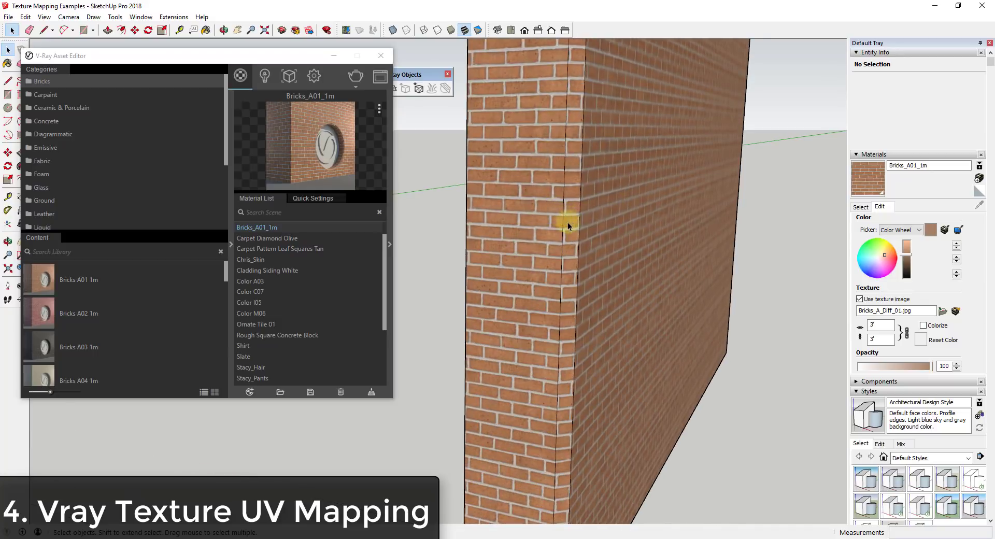
{"action": "scroll", "coordinate": [561, 265], "scroll_direction": "up", "scroll_amount": 2}
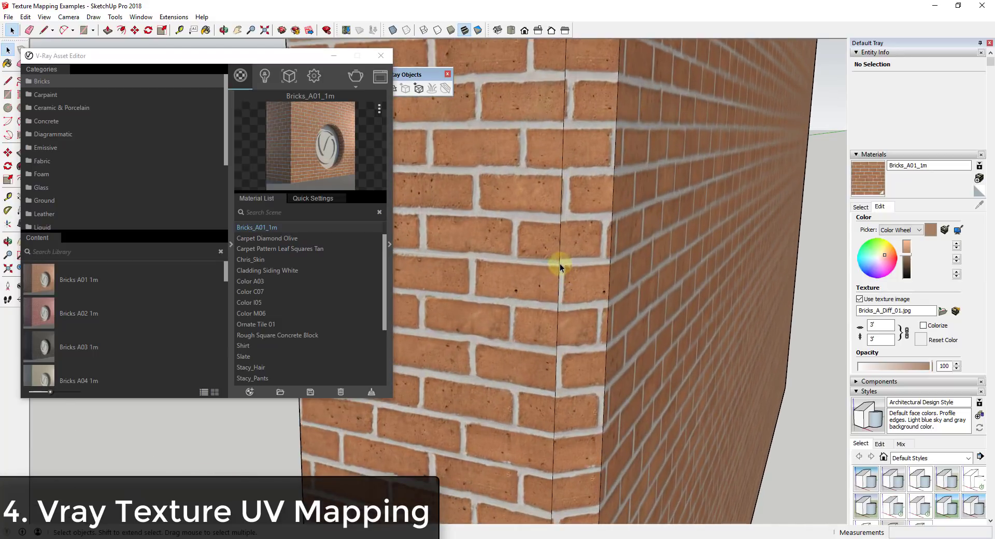
{"action": "scroll", "coordinate": [559, 263], "scroll_direction": "down", "scroll_amount": 5}
{"action": "scroll", "coordinate": [575, 270], "scroll_direction": "down", "scroll_amount": 6}
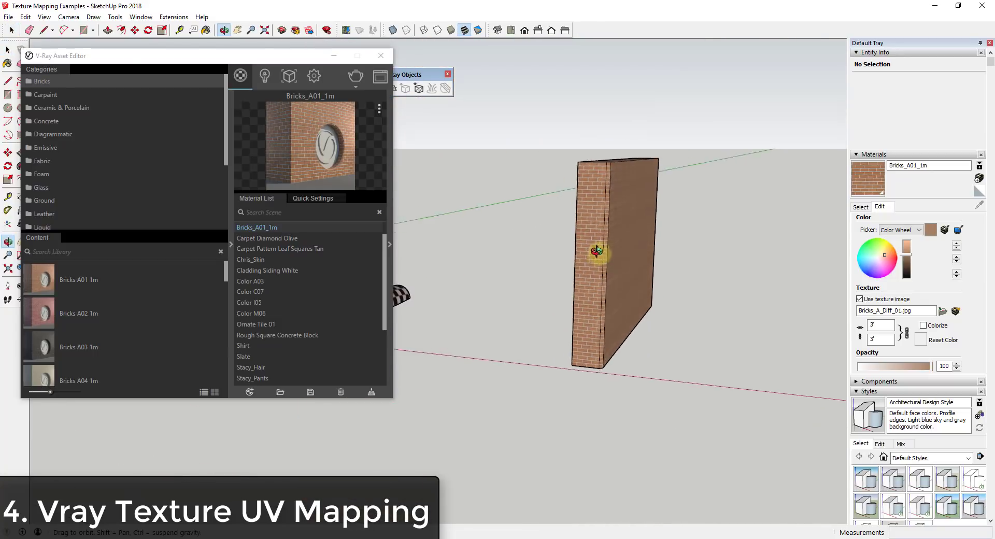
{"action": "scroll", "coordinate": [617, 252], "scroll_direction": "up", "scroll_amount": 5}
- Apply V-Ray's Tri-Planar projection (World) UV mapping to the brick wall group
{"action": "left_click", "coordinate": [609, 224]}
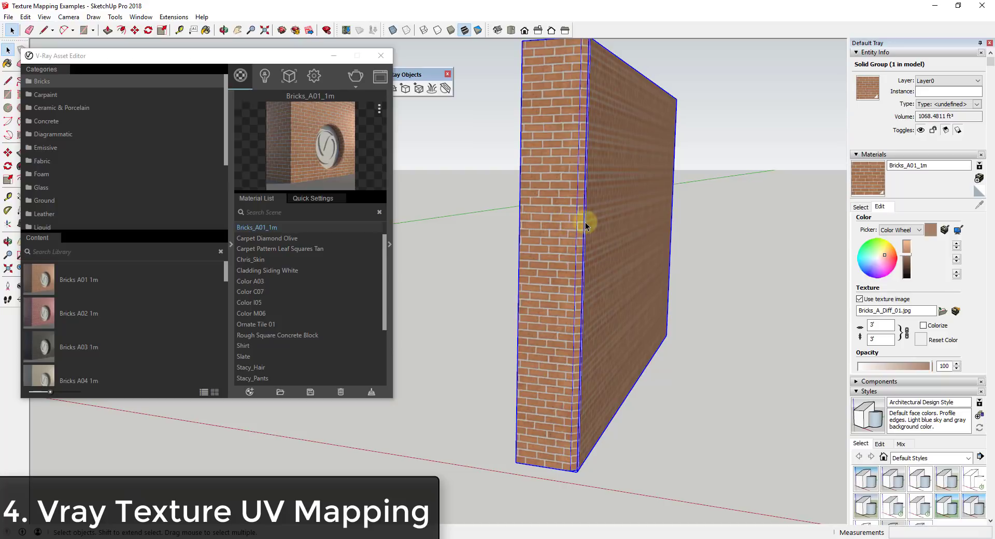
{"action": "scroll", "coordinate": [584, 233], "scroll_direction": "up", "scroll_amount": 3}
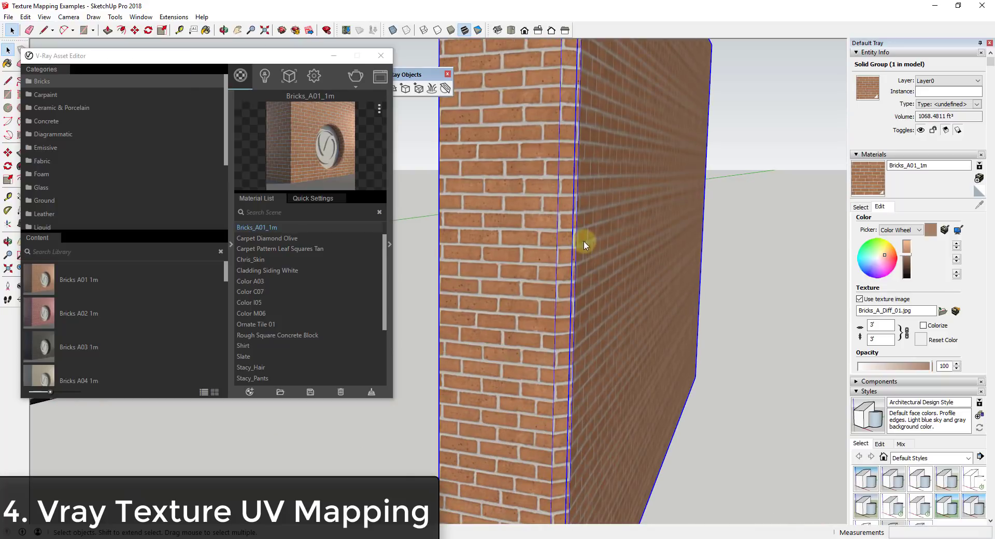
{"action": "right_click", "coordinate": [584, 240]}
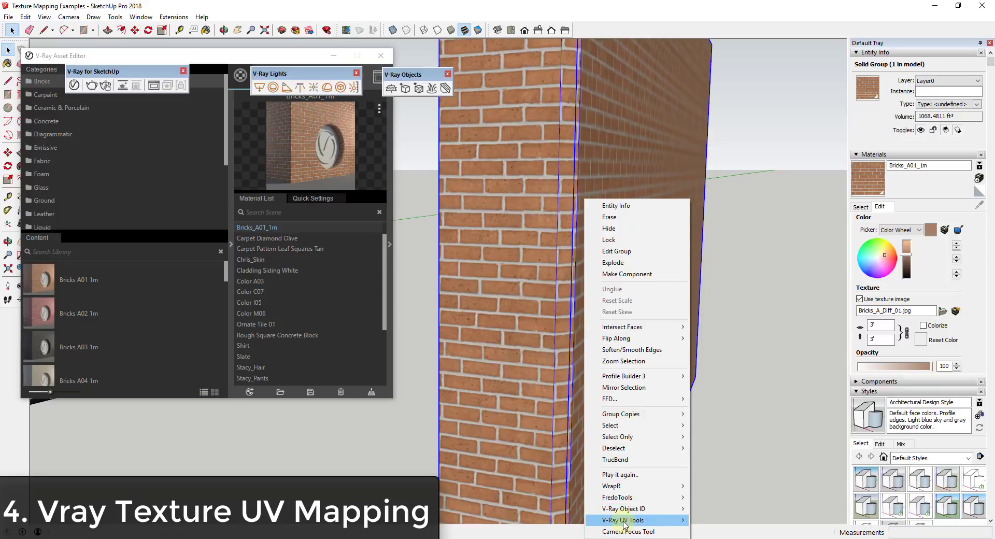
{"action": "mouse_move", "coordinate": [625, 523]}
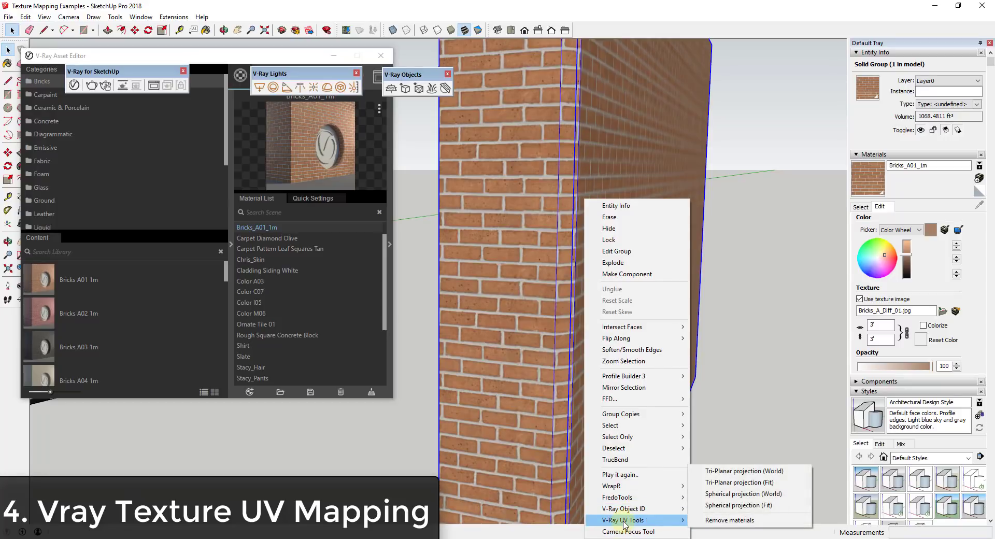
{"action": "left_click", "coordinate": [750, 472]}
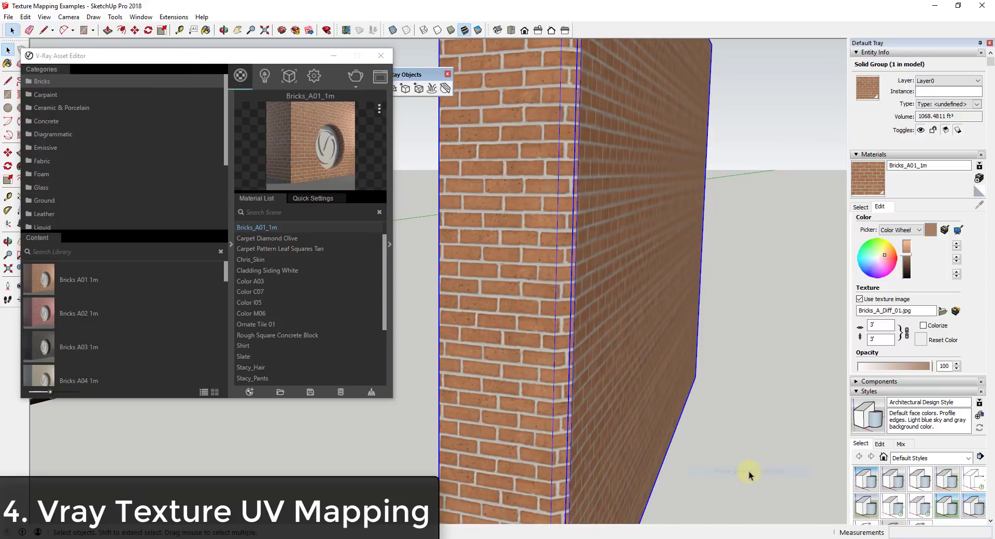
{"action": "left_click", "coordinate": [742, 262]}
- Select the wall group and examine its brick pattern across the curved corner and both adjoining faces after the tri-planar mapping
{"action": "scroll", "coordinate": [610, 185], "scroll_direction": "up", "scroll_amount": 2}
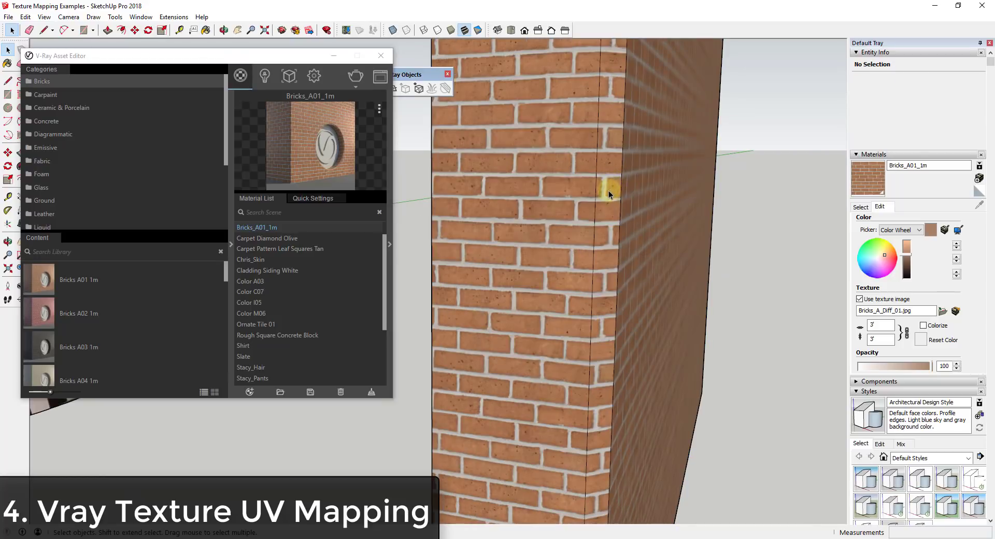
{"action": "left_click", "coordinate": [583, 154]}
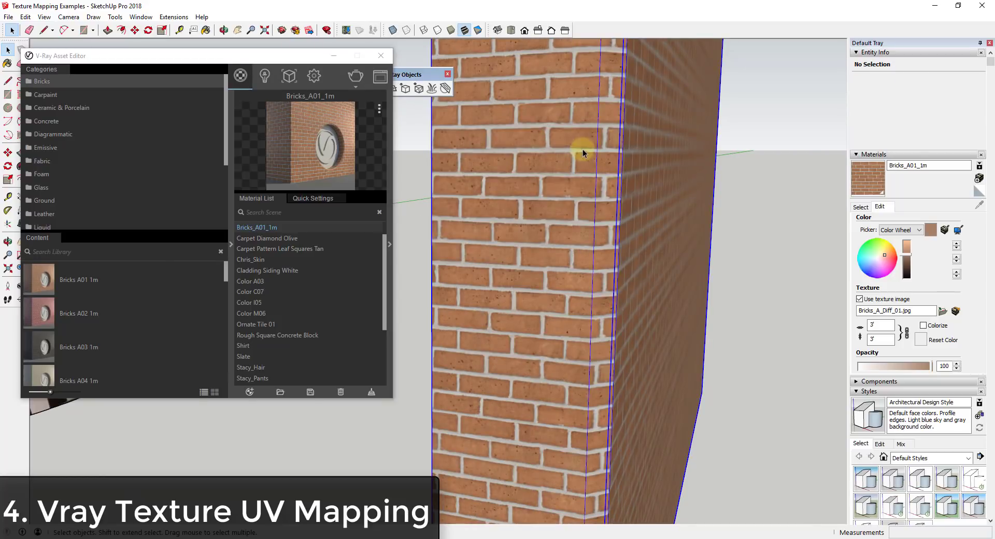
{"action": "scroll", "coordinate": [604, 160], "scroll_direction": "down", "scroll_amount": 1}
{"action": "scroll", "coordinate": [610, 154], "scroll_direction": "up", "scroll_amount": 1}
{"action": "middle_click_drag", "start_coordinate": [611, 153], "coordinate": [505, 158]}
{"action": "middle_click_drag", "start_coordinate": [593, 195], "coordinate": [606, 252]}
{"action": "scroll", "coordinate": [601, 152], "scroll_direction": "up", "scroll_amount": 5}
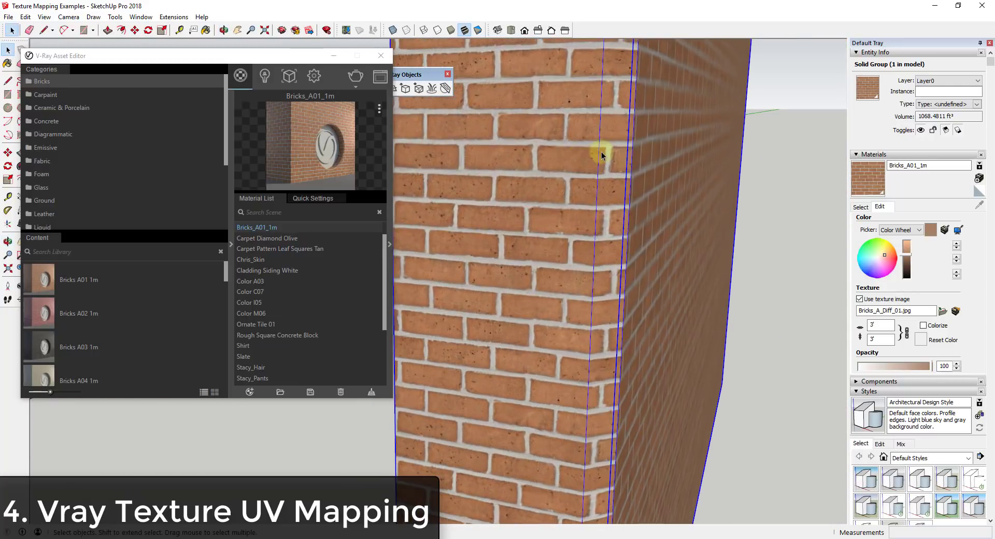
{"action": "middle_click_drag", "start_coordinate": [544, 160], "coordinate": [566, 154]}
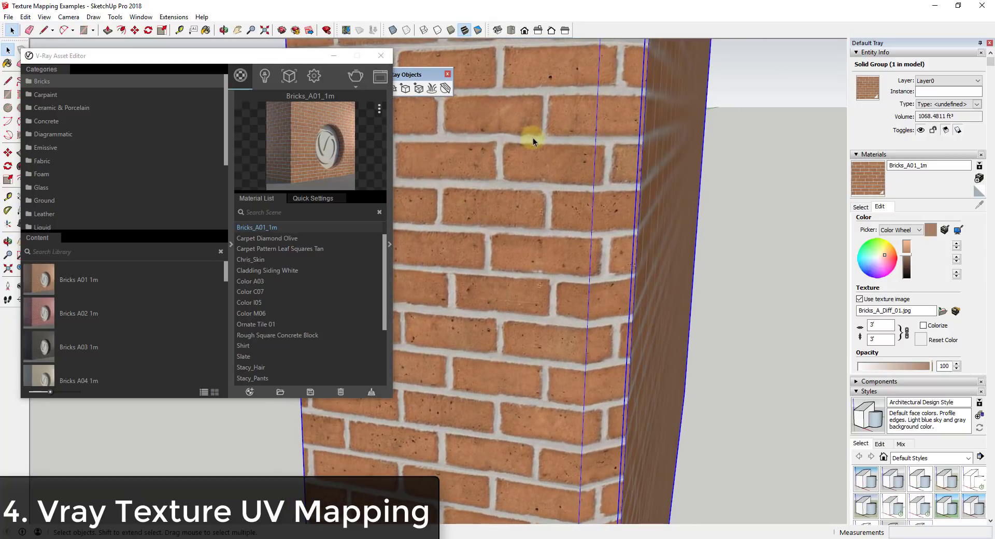
{"action": "middle_click_drag", "start_coordinate": [677, 220], "coordinate": [658, 220]}
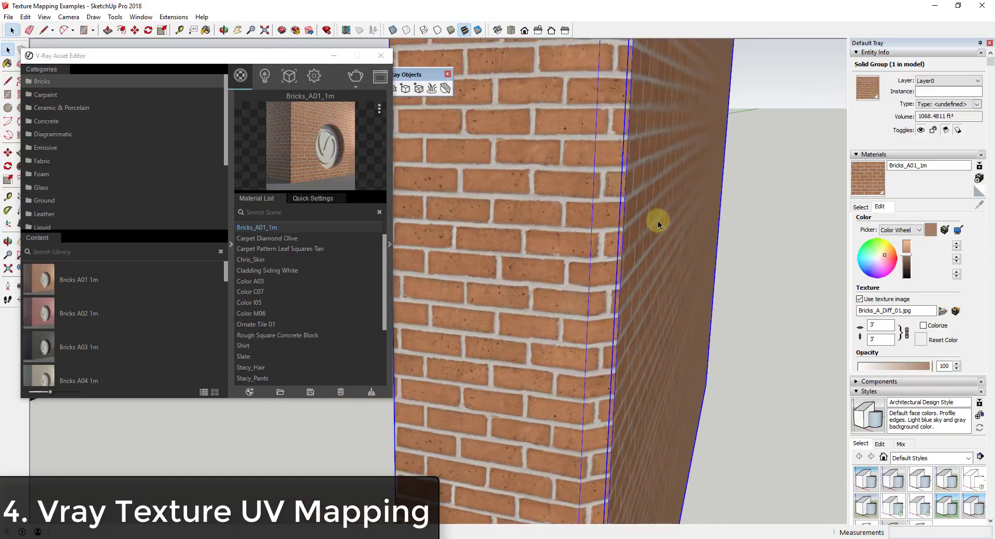
{"action": "scroll", "coordinate": [658, 220], "scroll_direction": "down", "scroll_amount": 5}
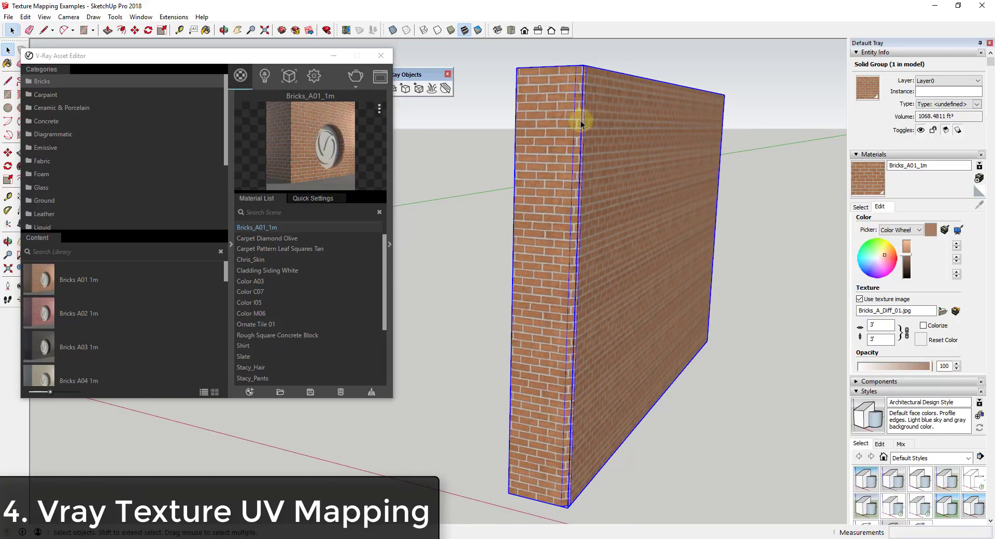
{"action": "scroll", "coordinate": [604, 263], "scroll_direction": "up", "scroll_amount": 5}
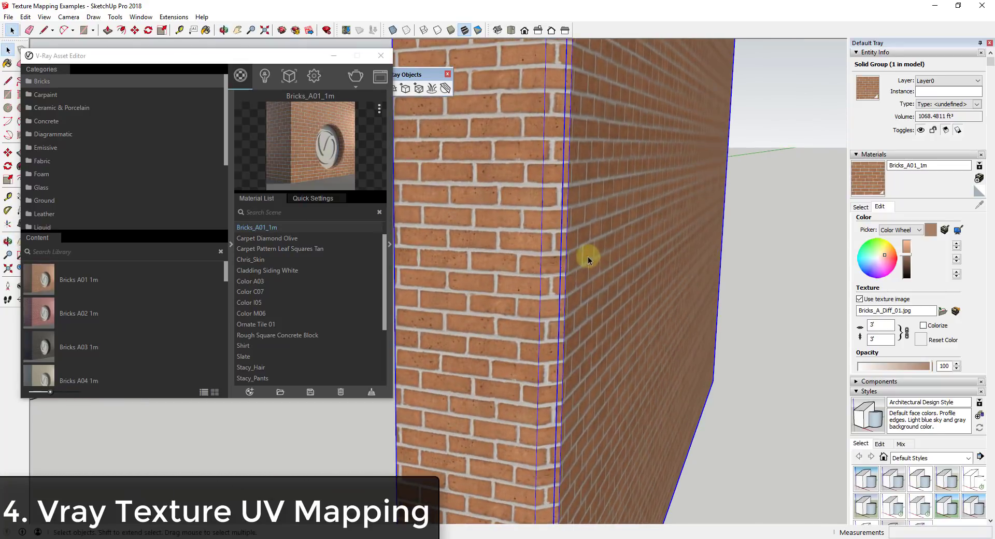
{"action": "middle_click_drag", "start_coordinate": [588, 256], "coordinate": [553, 238], "text": "shift"}
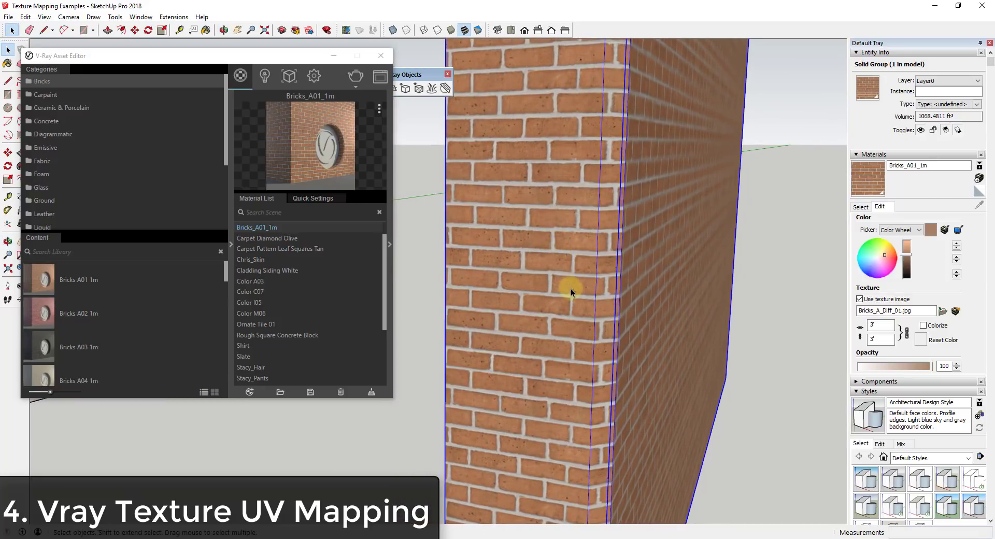